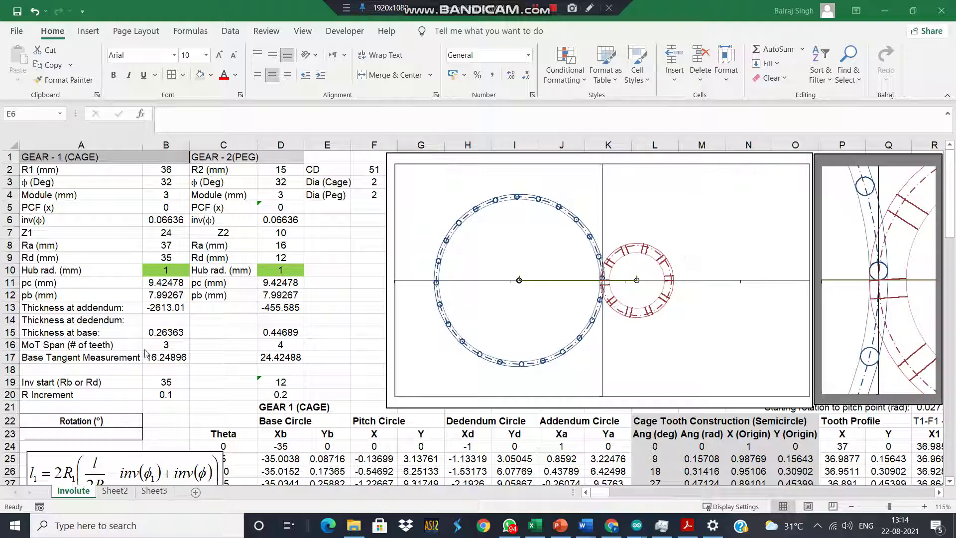
- Check the cage and peg radius values R1 and R2 in the gear parameter table
left_click(79, 434)
left_click(79, 434)
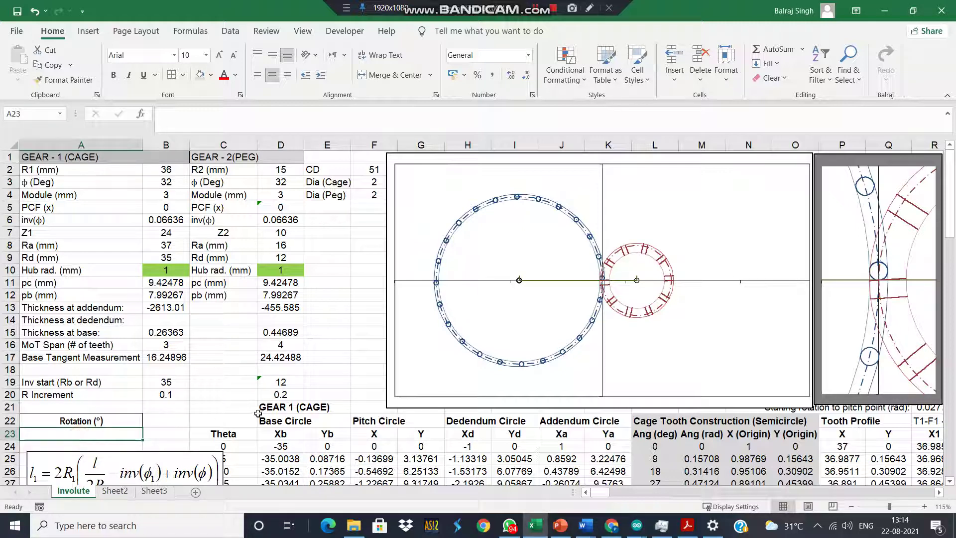
left_click(327, 219)
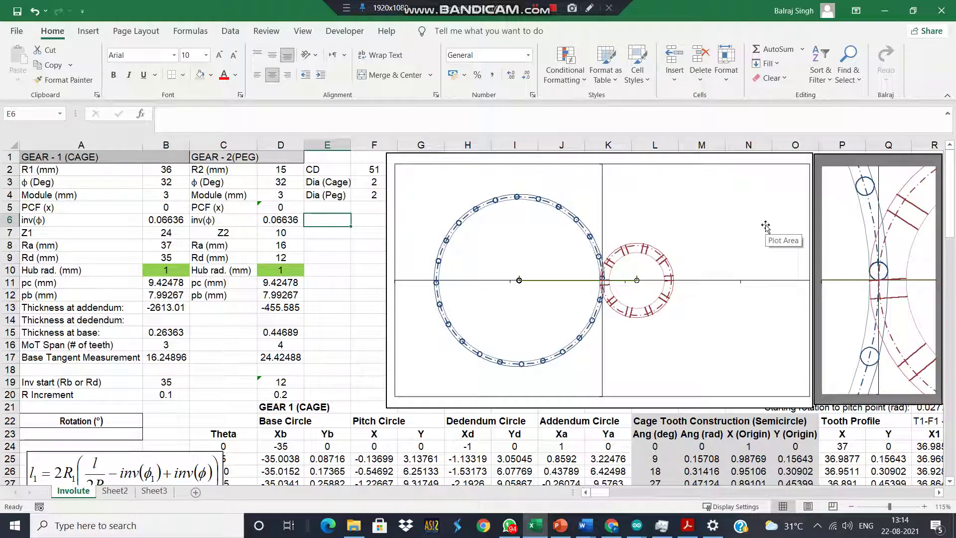
key("Up")
key("Up")
key("Up")
key("Up")
key("Left")
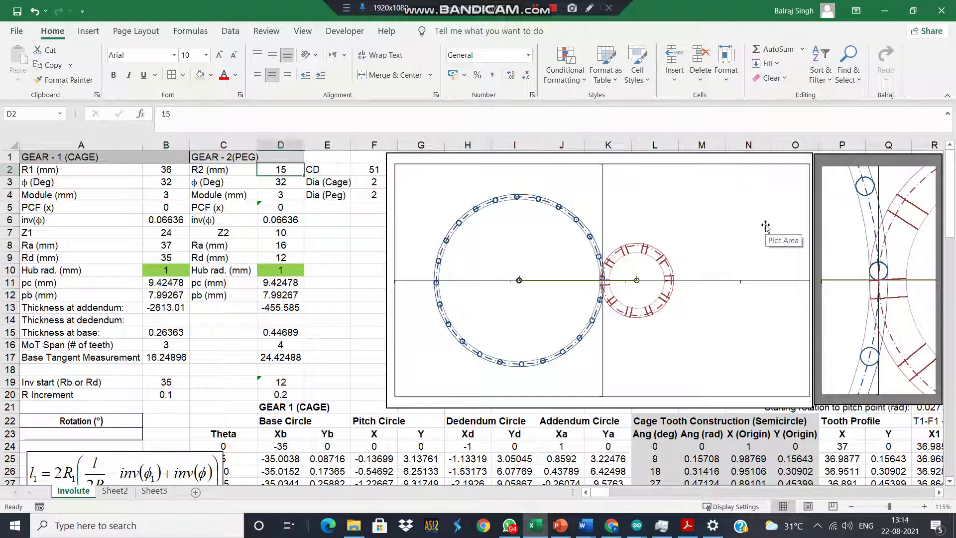
key("Left")
key("Left")
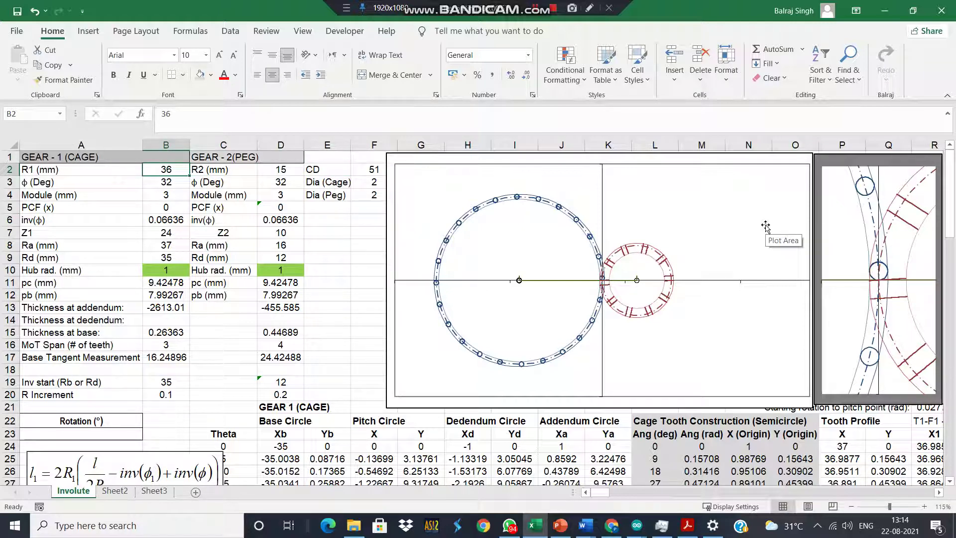
key("Right")
key("Right")
key("Left")
key("Left")
key("Left")
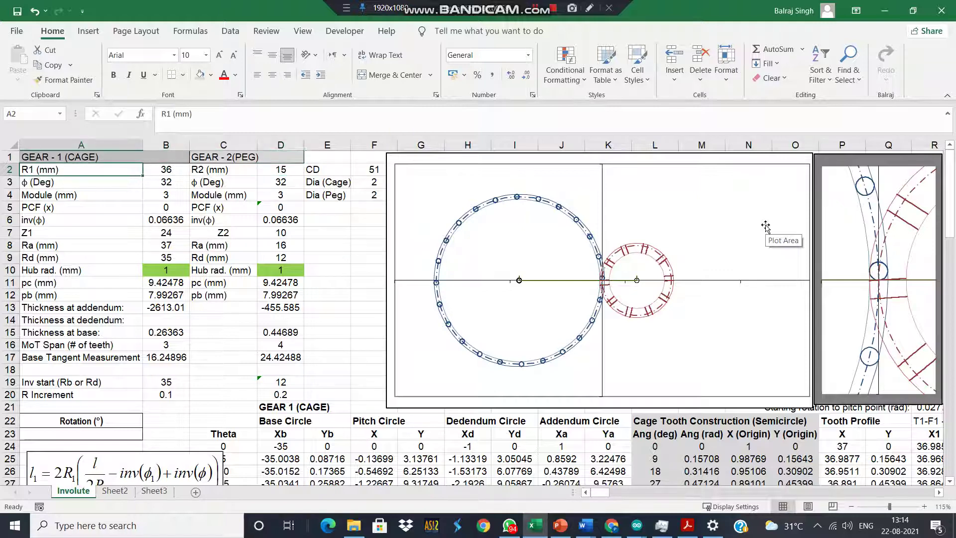
key("Right")
key("Right")
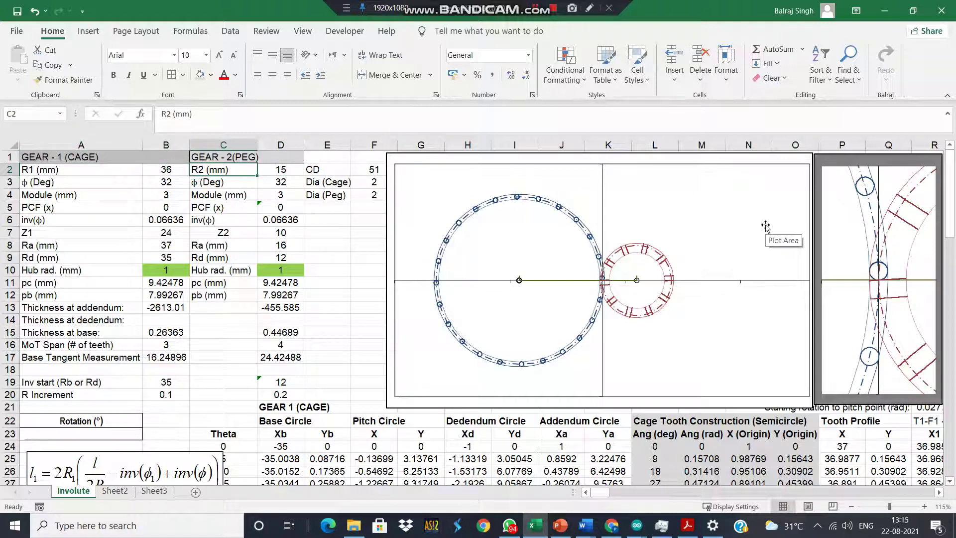
key("Right")
key("Right")
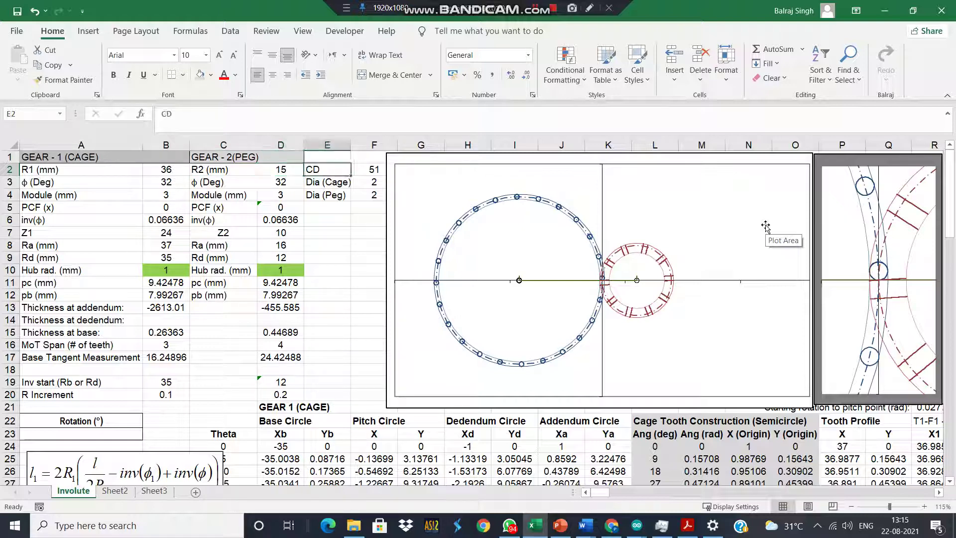
key("Left")
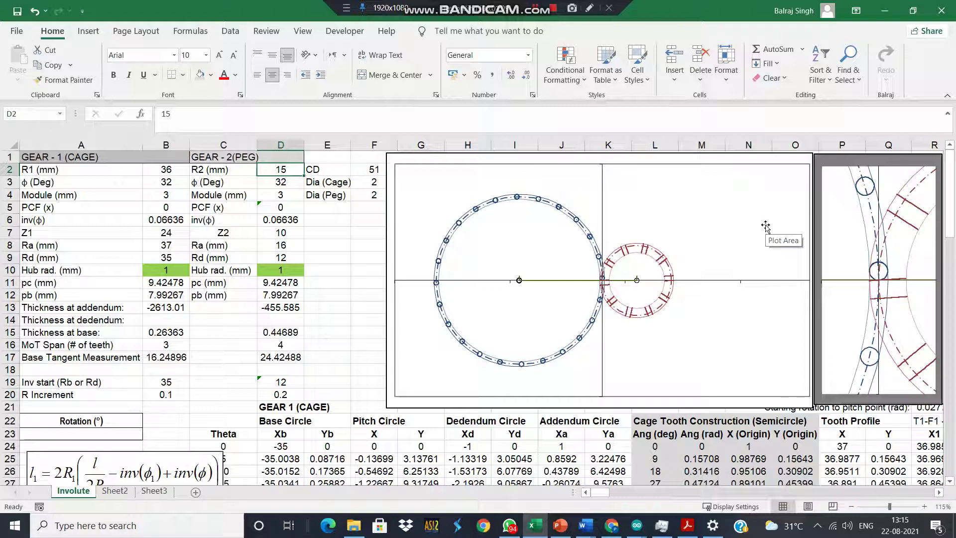
key("Right")
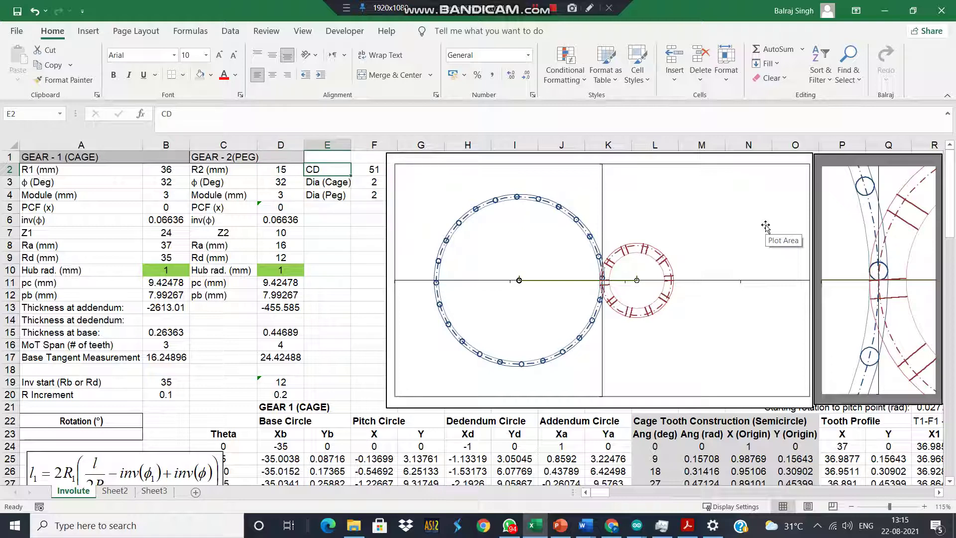
- Change the module in B4 to 2, giving 36 cage and 15 peg teeth
key("Down")
key("Down")
key("Left")
key("Left")
key("Left")
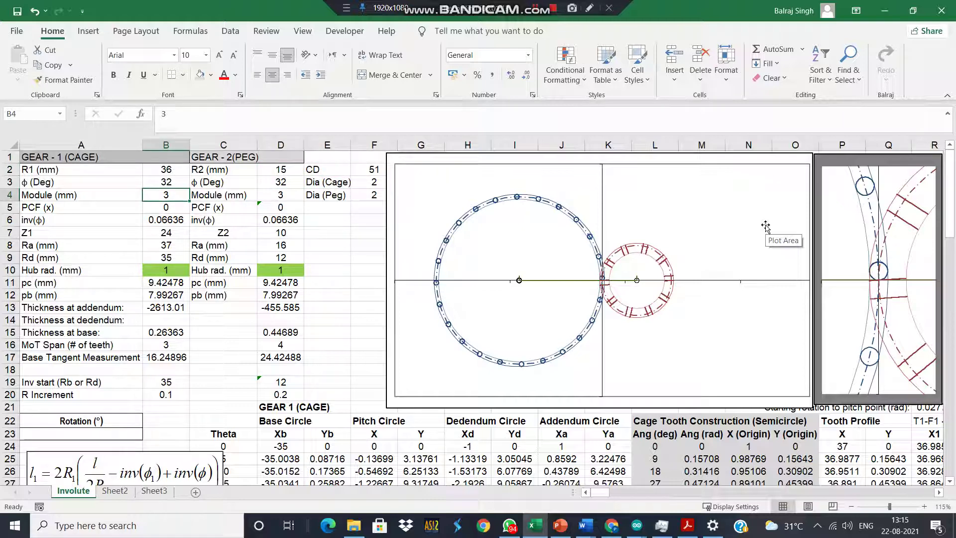
type("2")
key("Return")
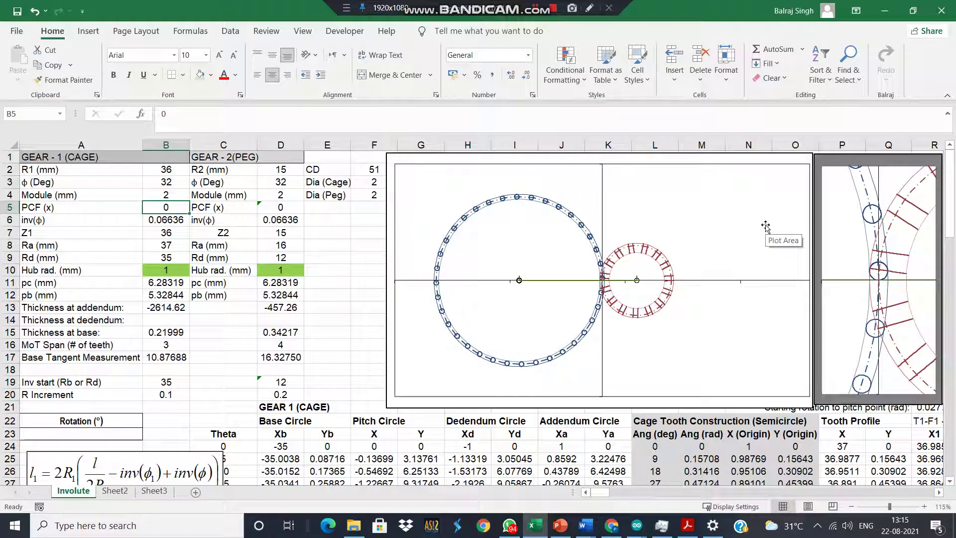
key("Right")
key("Right")
key("Up")
key("Up")
key("Right")
key("Right")
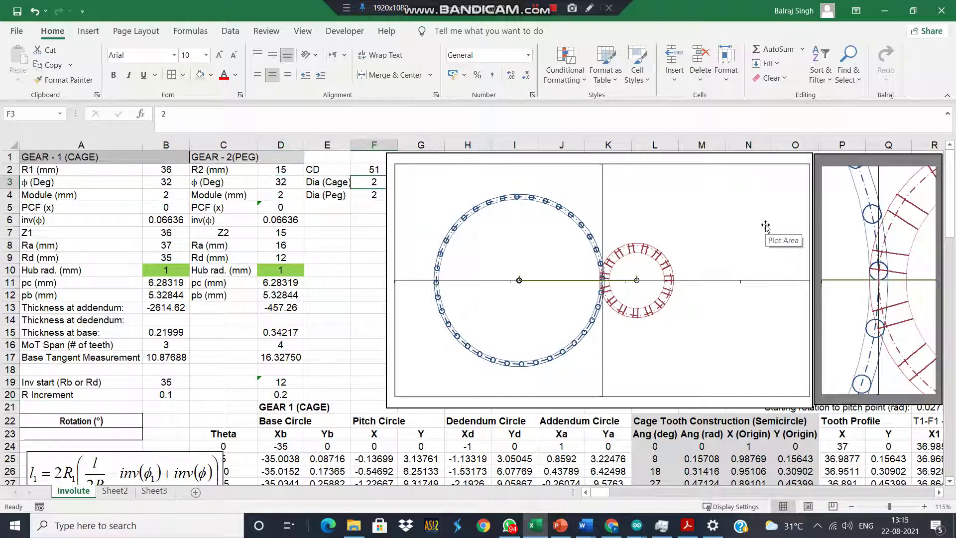
type("1")
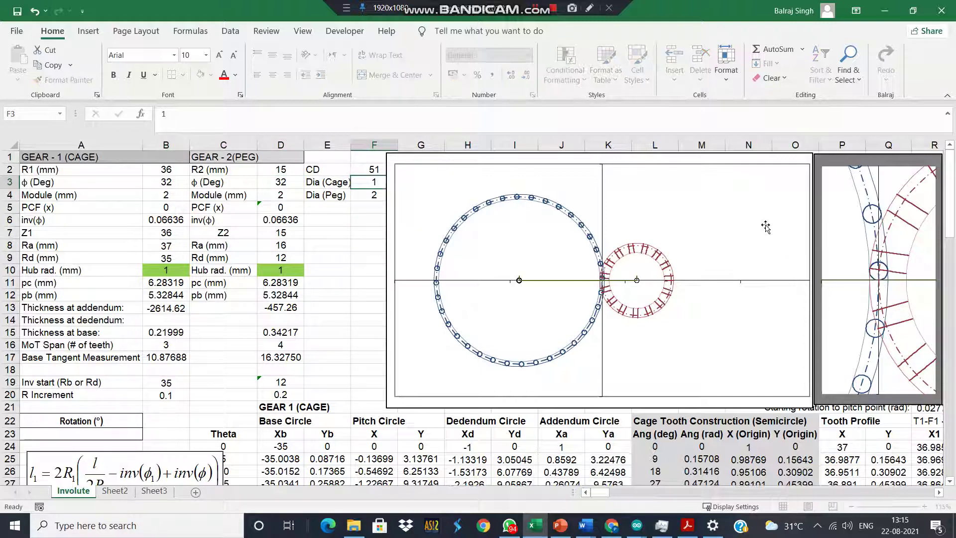
key("Return")
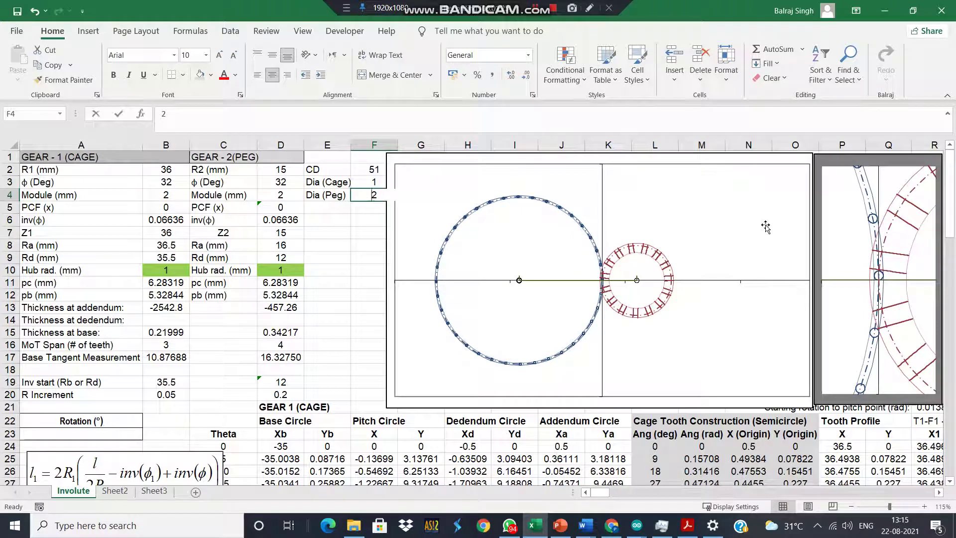
type("1")
key("Return")
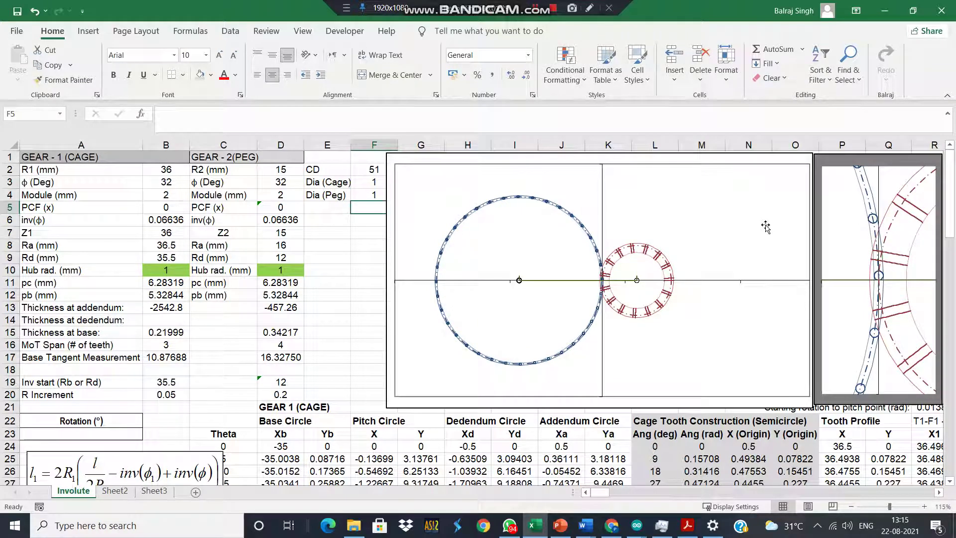
key("Left")
key("Left")
key("Left")
key("Left")
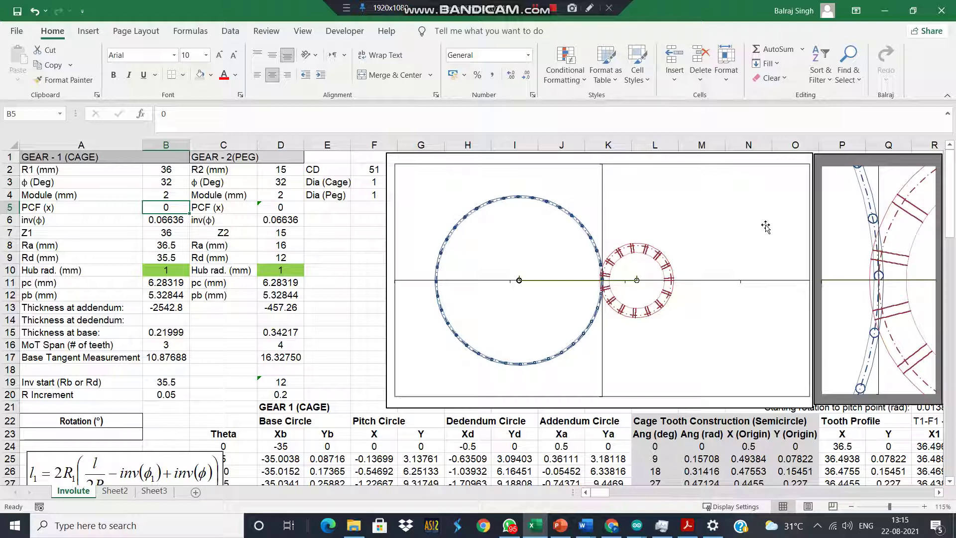
key("Down")
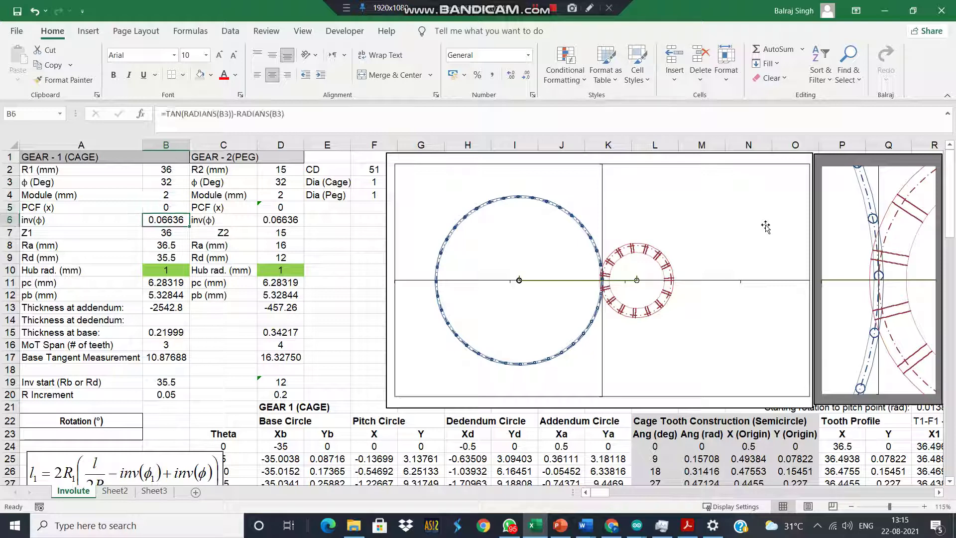
key("Up")
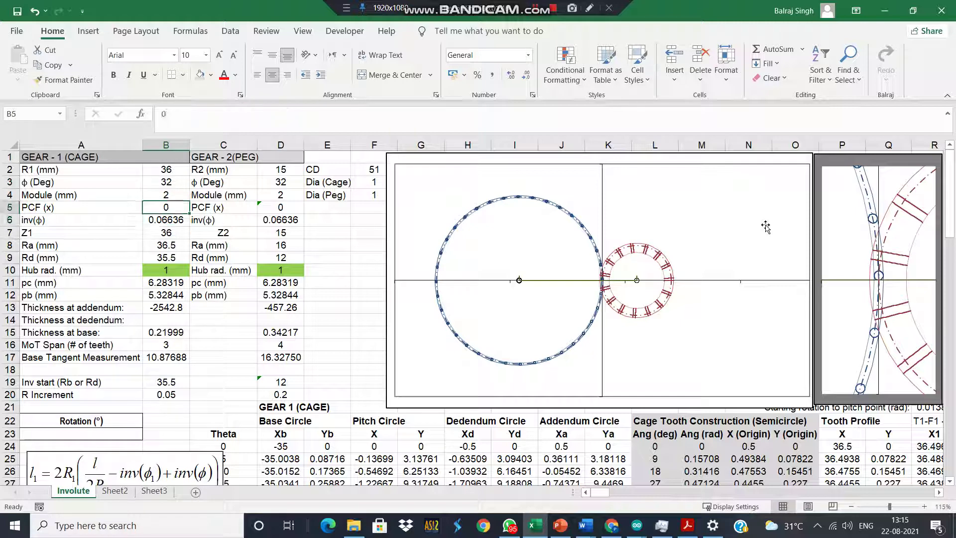
key("Up")
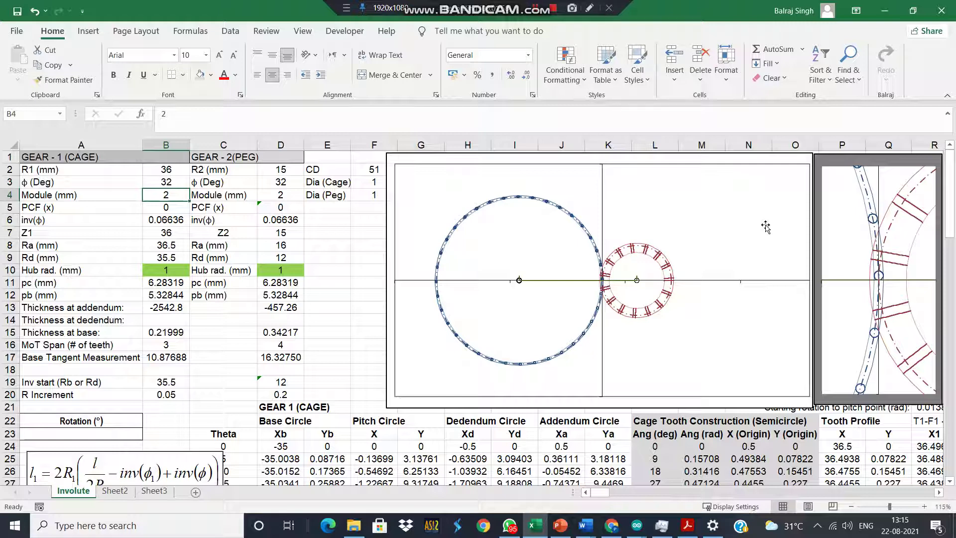
key("Right")
key("Right")
key("Right")
key("Right")
key("Up")
type("2")
key("Return")
type("2")
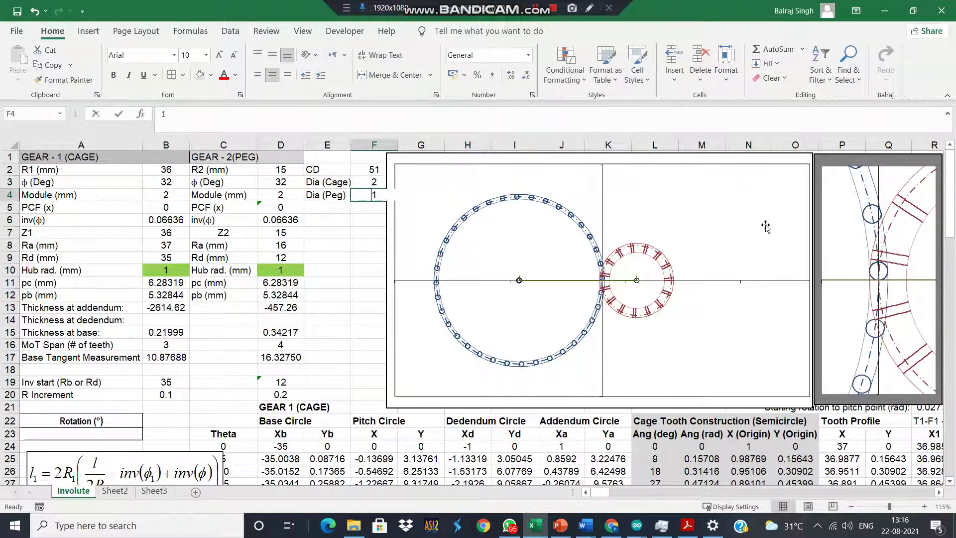
key("Return")
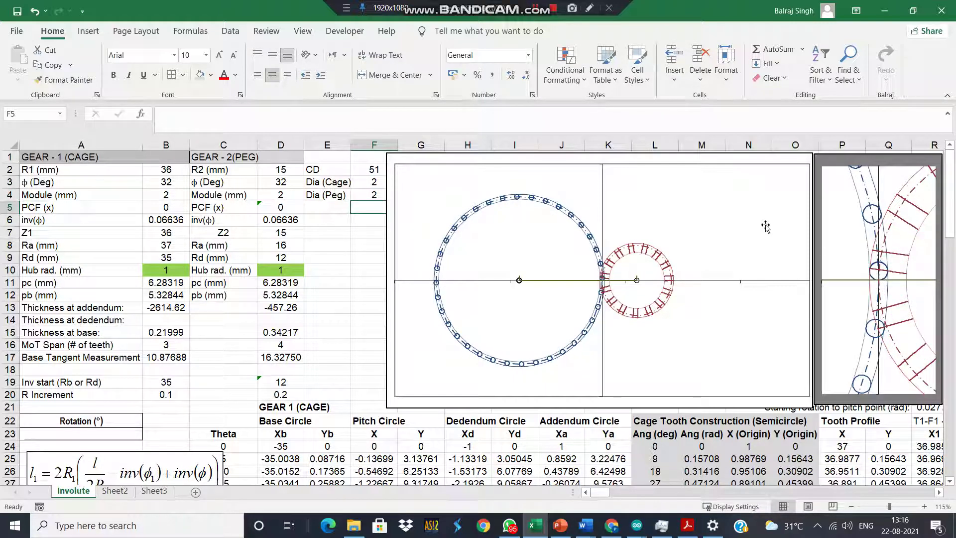
- Reset the rotation value in A23 to 0
key("Left")
key("Left")
key("Left")
key("Left")
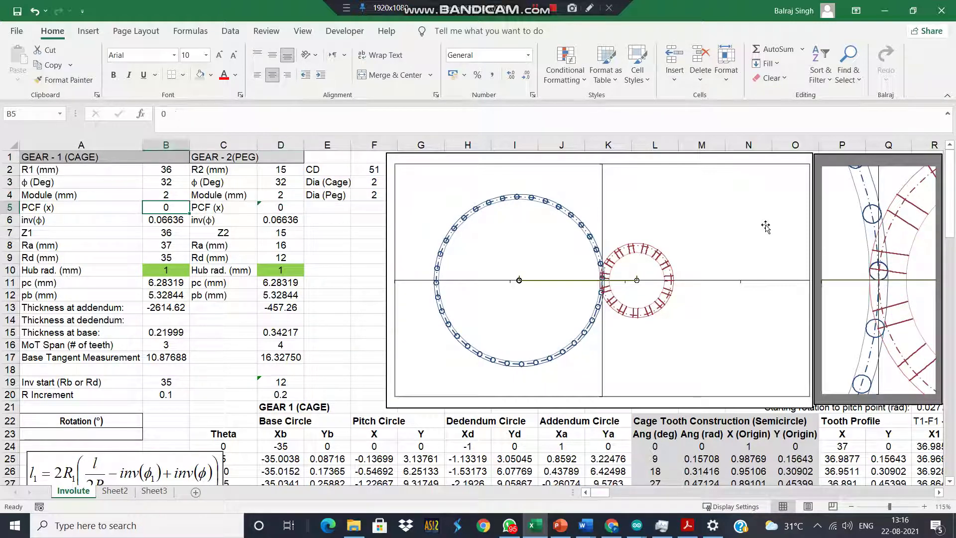
key("Down")
key("Down")
key("Down")
key("Down")
key("Down")
key("Down")
key("Down")
key("Down")
key("Down")
key("Down")
key("Down")
key("Down")
key("Down")
key("Down")
key("Down")
key("Down")
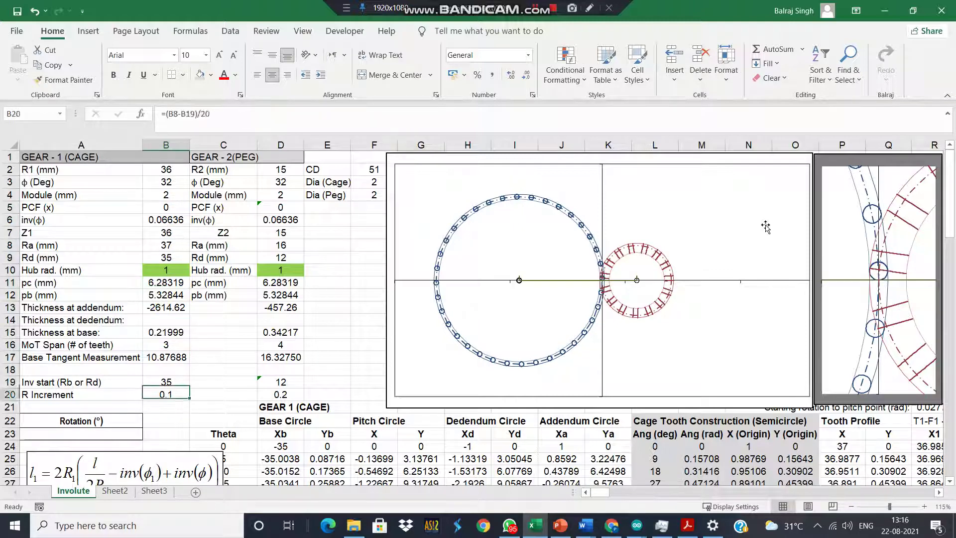
key("Down")
key("Down")
key("Left")
type("0")
key("Return")
- Set the module in B4 back to 3, giving 24 cage and 10 peg teeth
key("Up")
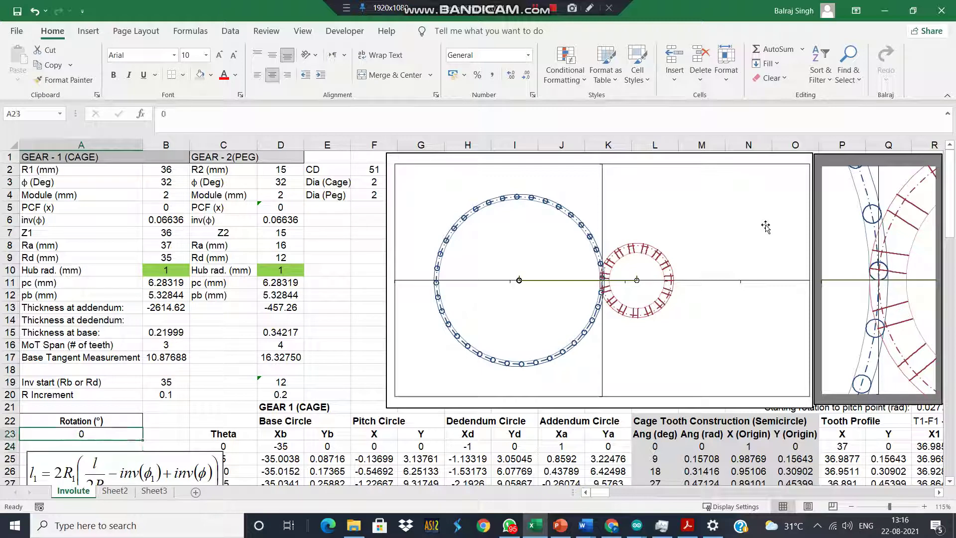
key("Up")
key("Up")
key("Up")
key("Up")
key("Up")
key("Up")
key("Up")
key("Up")
key("Up")
key("Up")
key("Up")
key("Up")
key("Up")
key("Up")
key("Up")
key("Up")
key("Up")
key("Up")
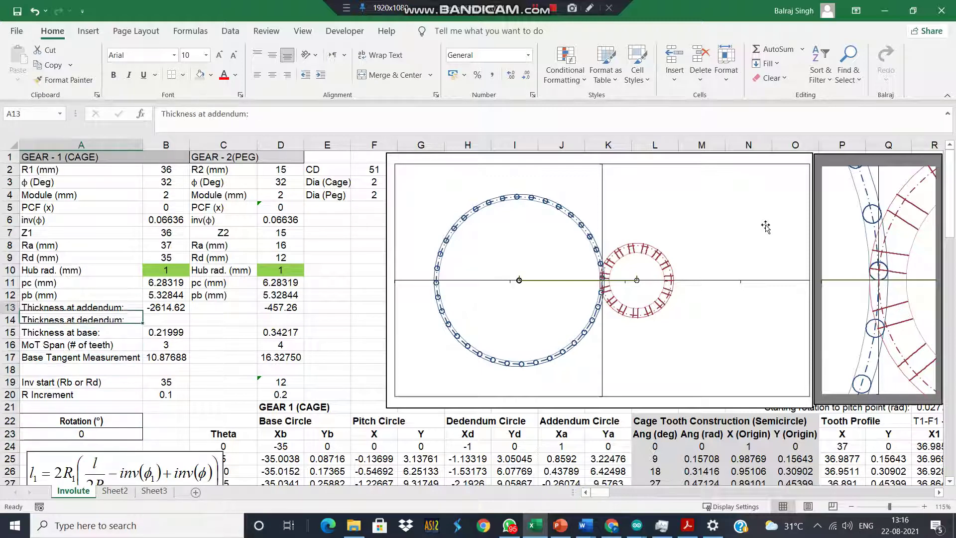
key("Up")
key("Right")
type("3")
key("Return")
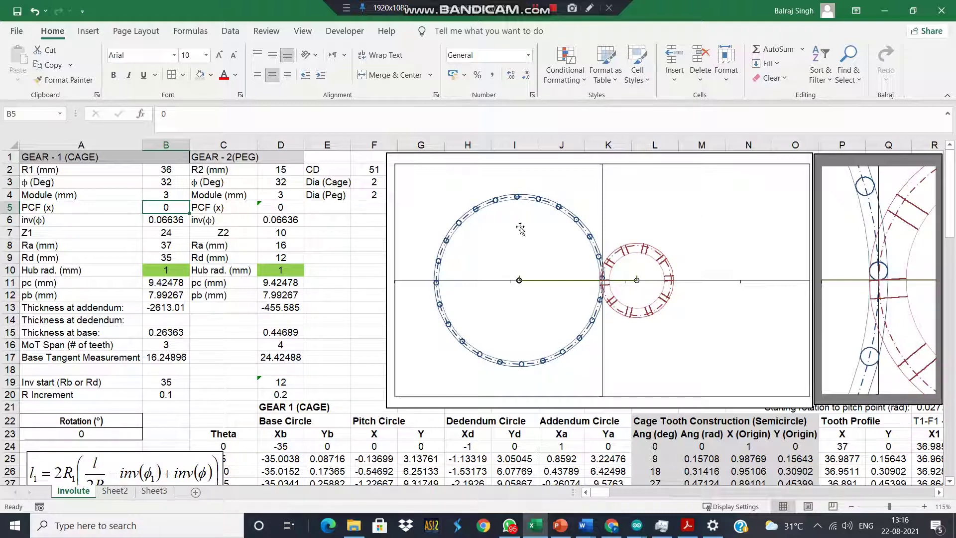
- Enter the self-incrementing formula =A23+1 in the Rotation cell A23
left_click(90, 438)
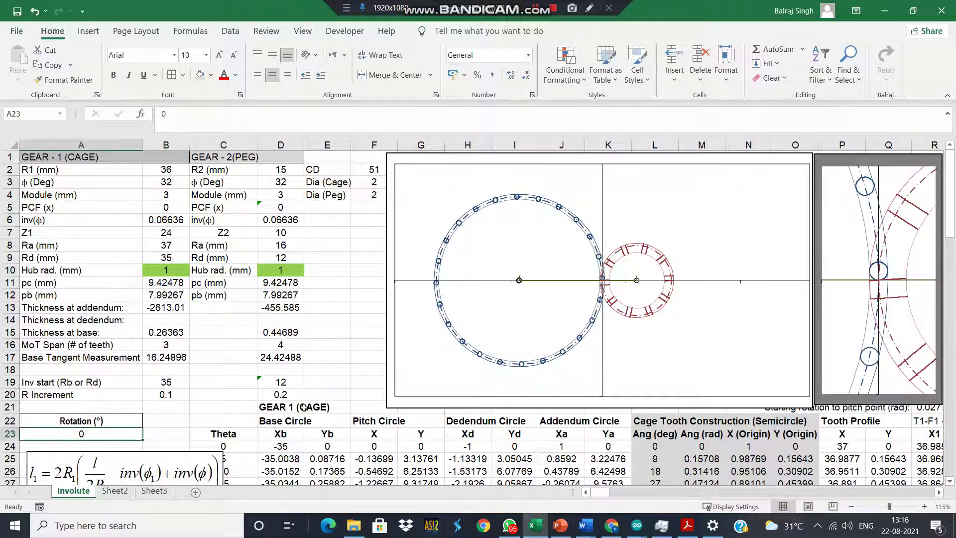
type("=")
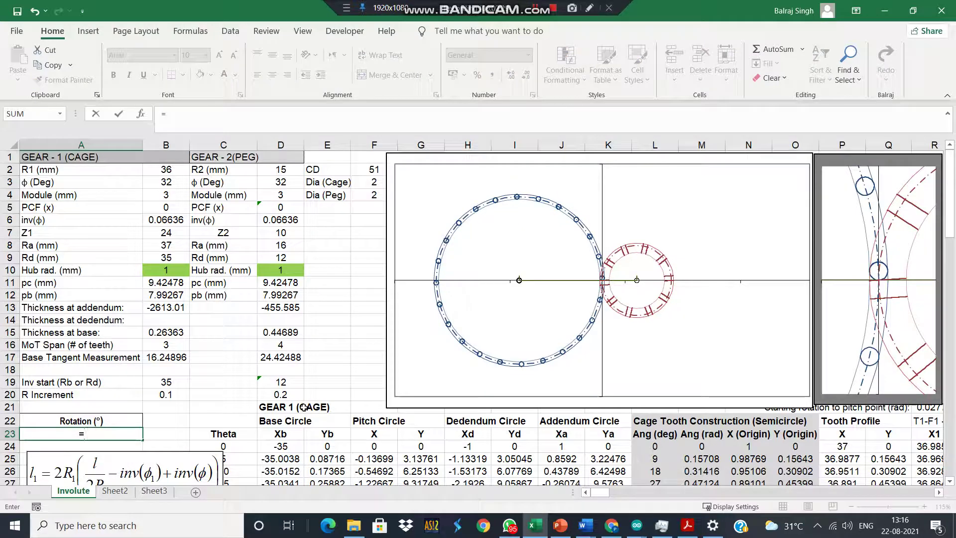
type("a23+1")
key("Return")
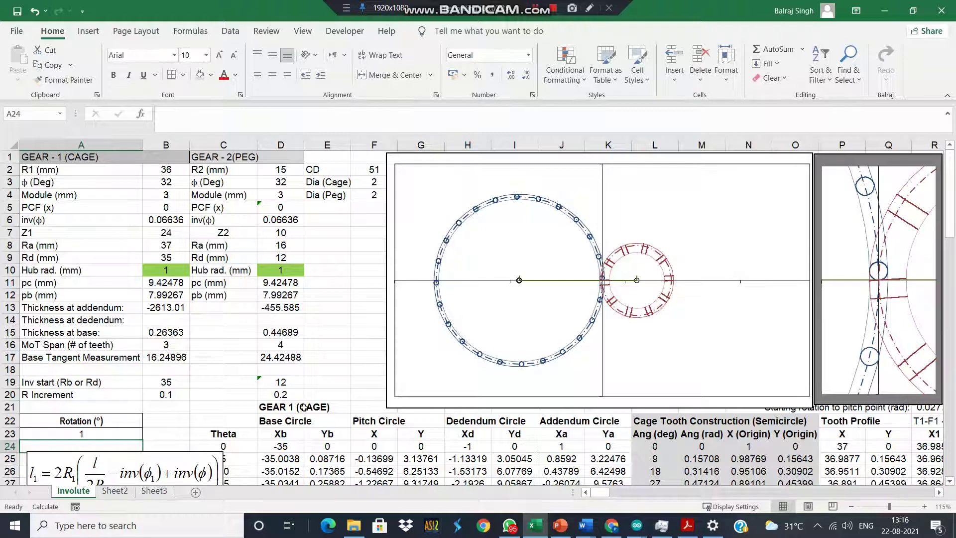
key("Up")
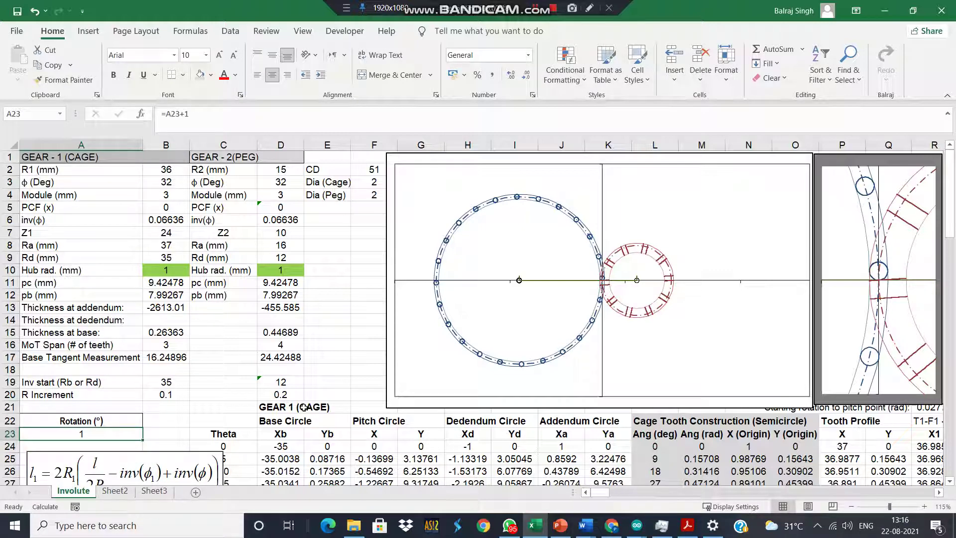
key("alt")
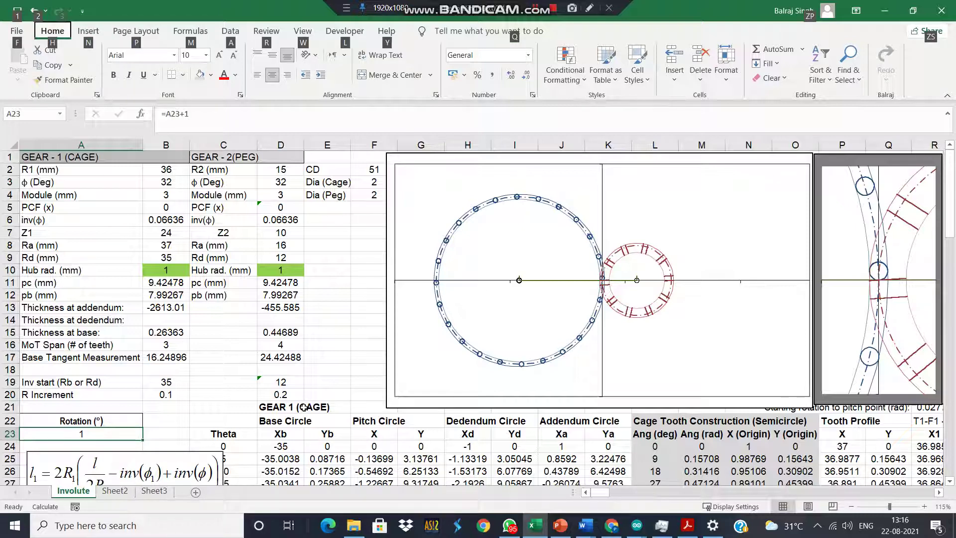
key("Escape")
key("alt")
key("Escape")
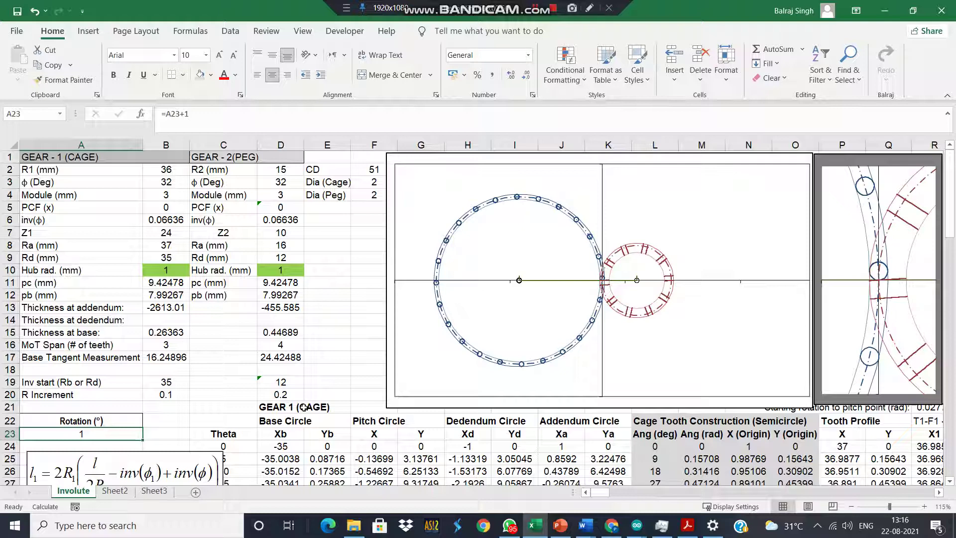
- Recalculate with F9 until the rotation reaches 6
key("F9")
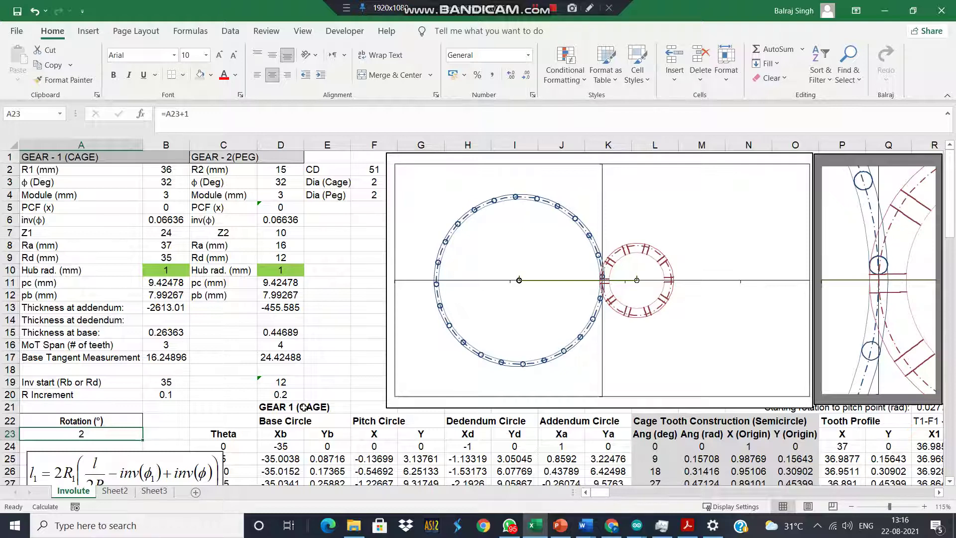
key("F9")
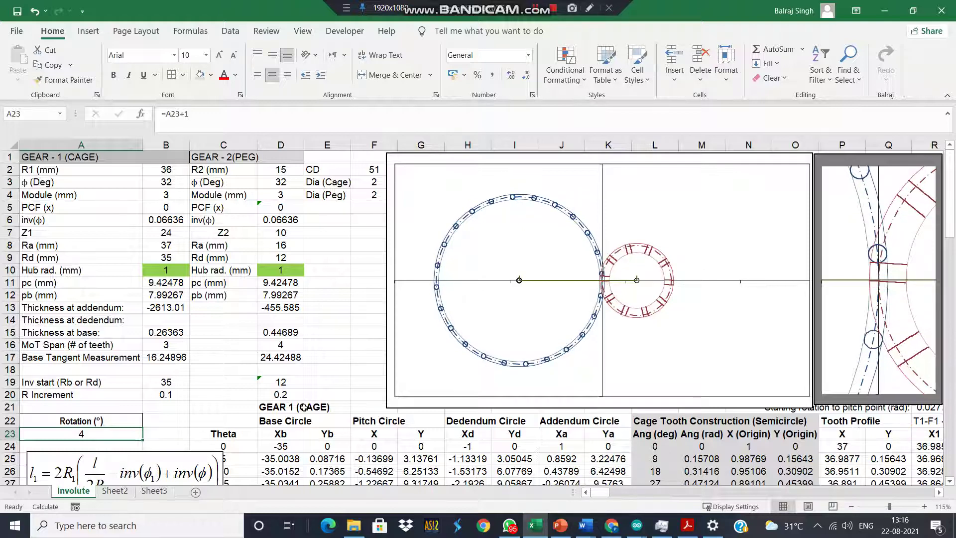
key("F9")
key("F9")
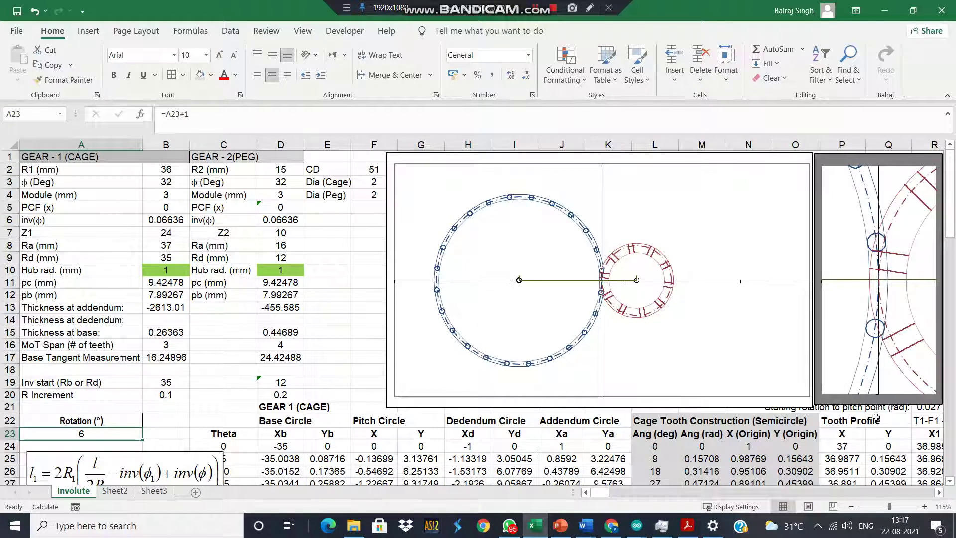
- Zoom the sheet to 235% to inspect the gear charts closely
left_click(903, 417)
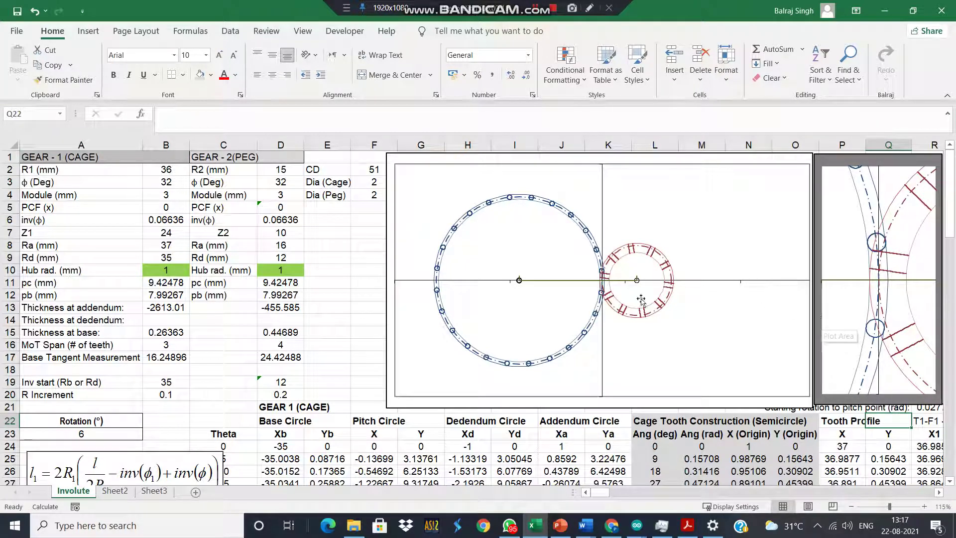
left_click(338, 269)
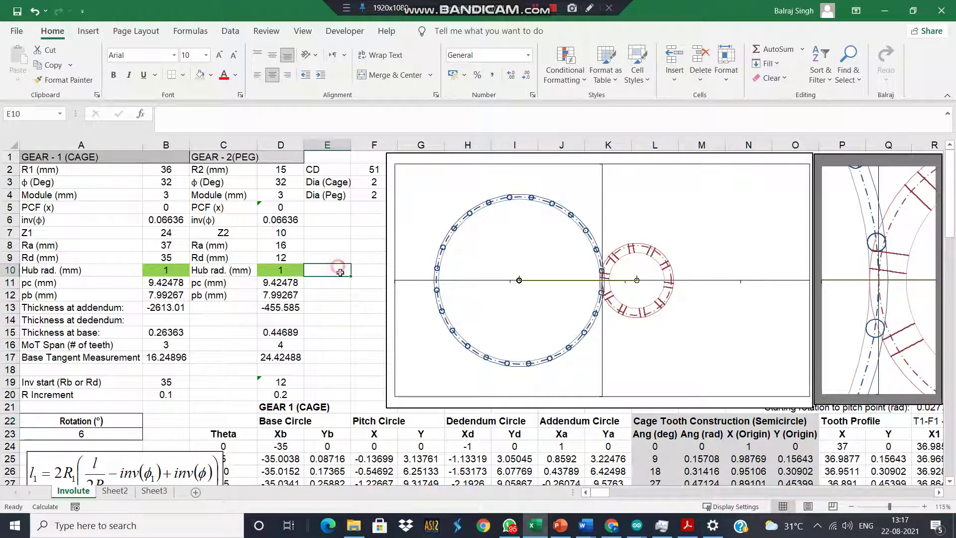
left_click(925, 407)
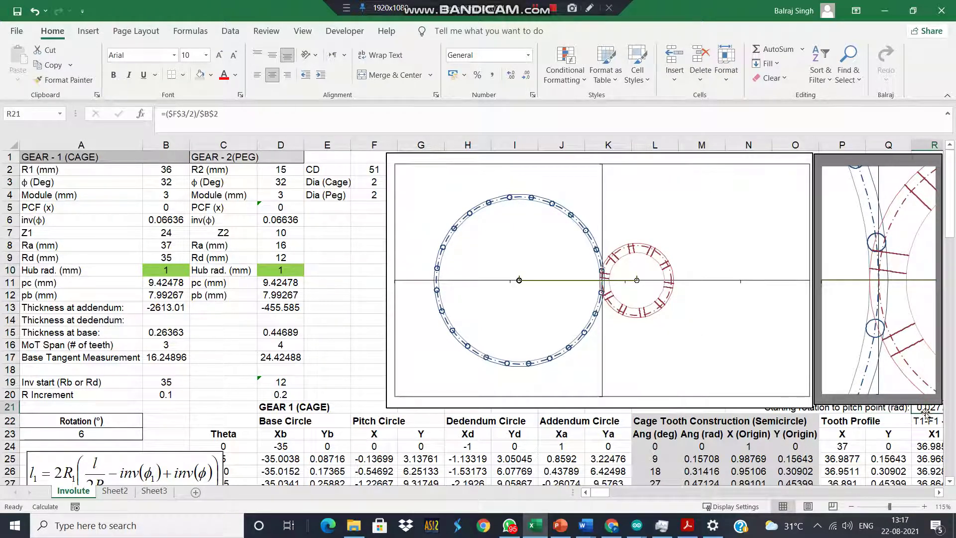
scroll(902, 363, "up", 6)
scroll(902, 363, "up", 2)
left_click(902, 264)
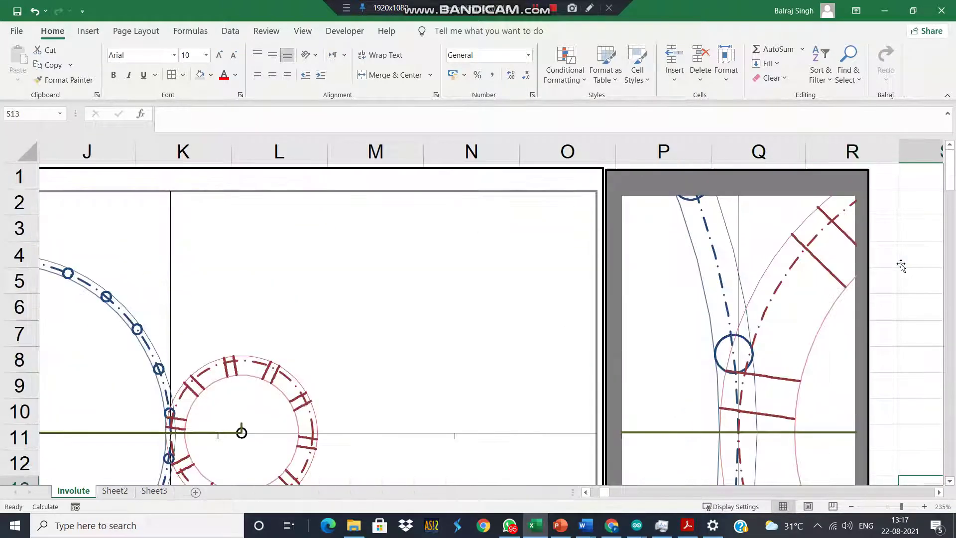
scroll(902, 265, "down", 2)
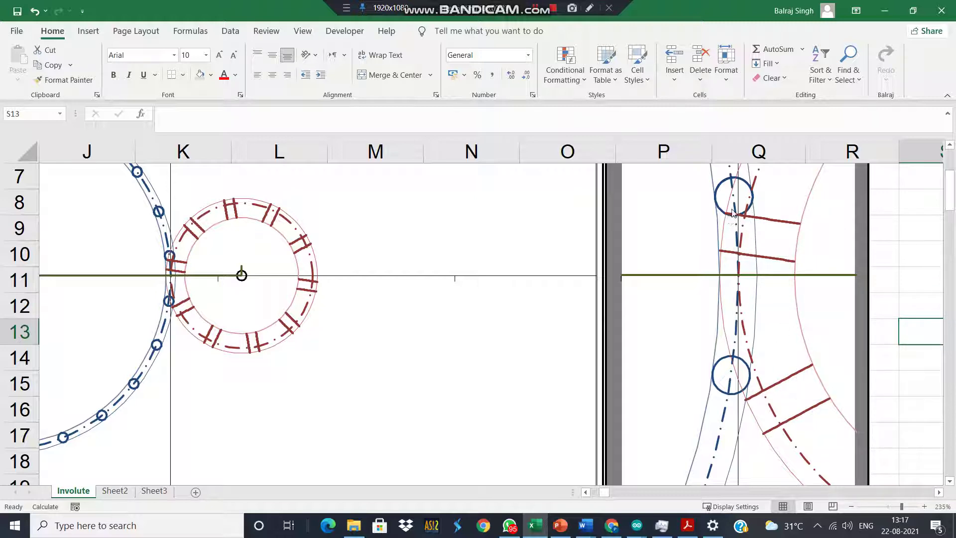
mouse_move(730, 212)
mouse_move(738, 278)
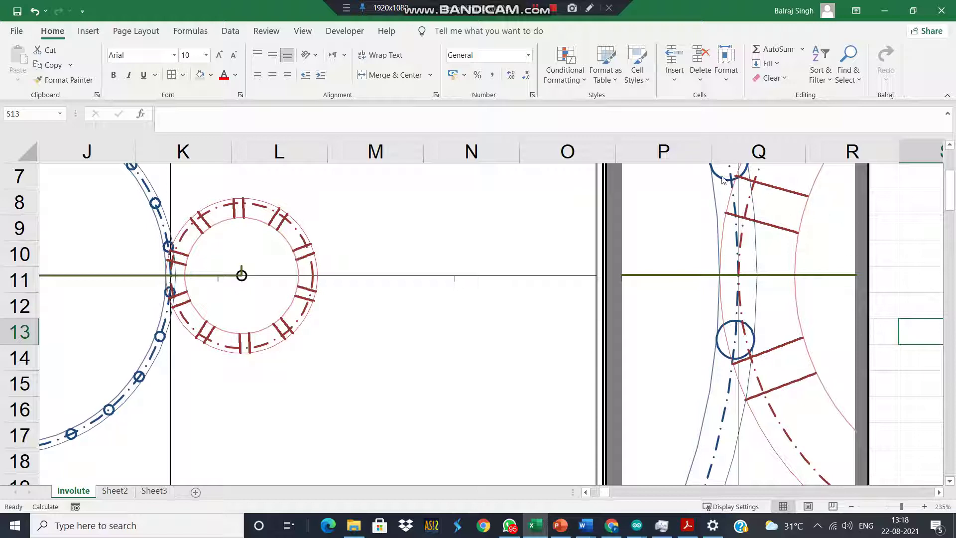
scroll(794, 201, "up", 1)
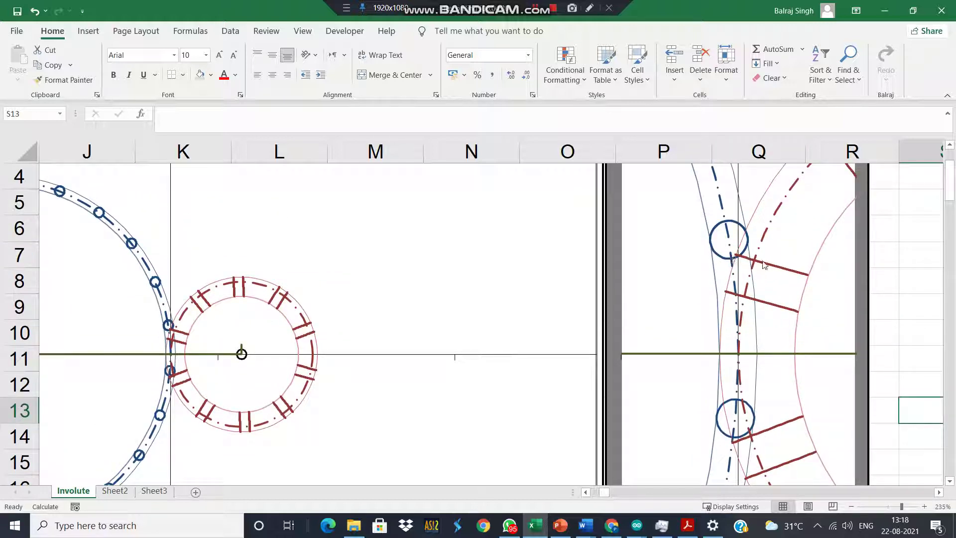
scroll(728, 263, "down", 1)
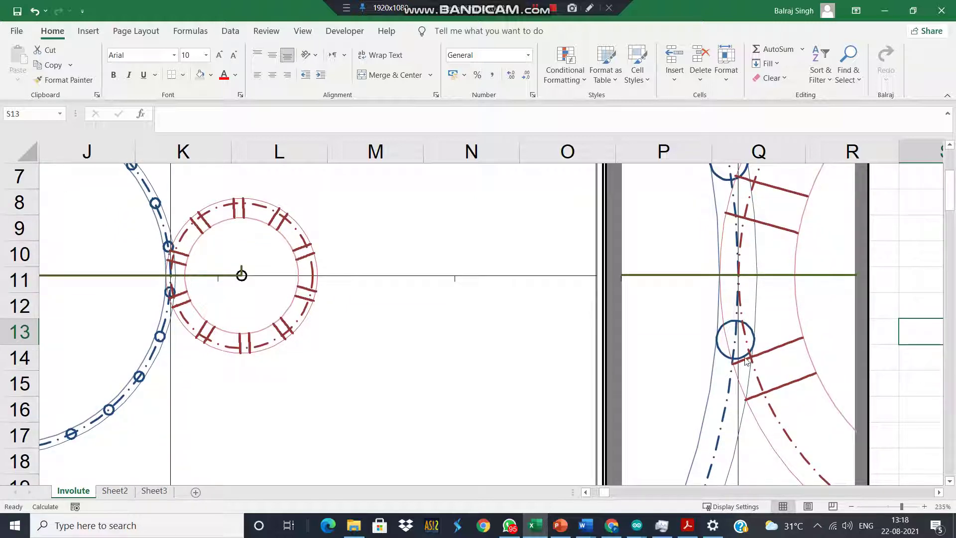
mouse_move(749, 356)
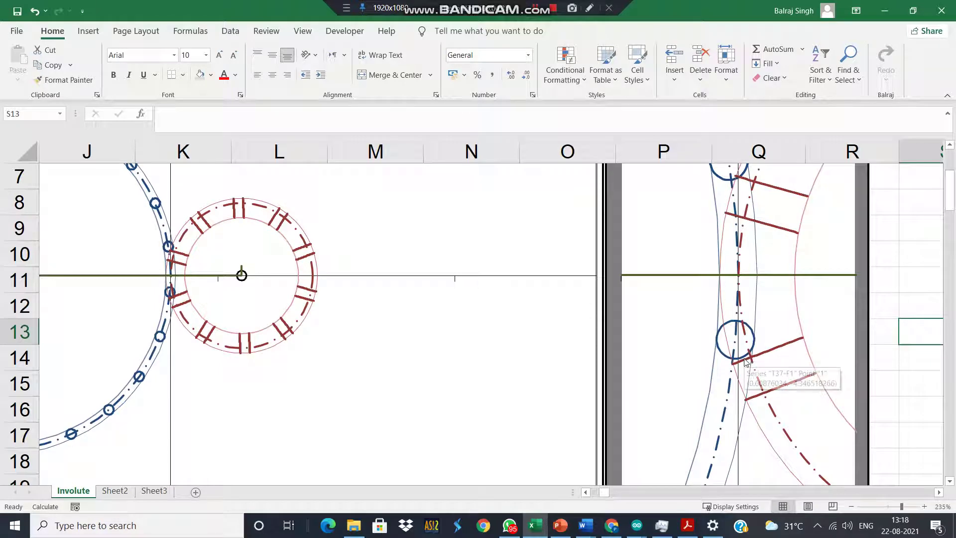
scroll(742, 372, "up", 1)
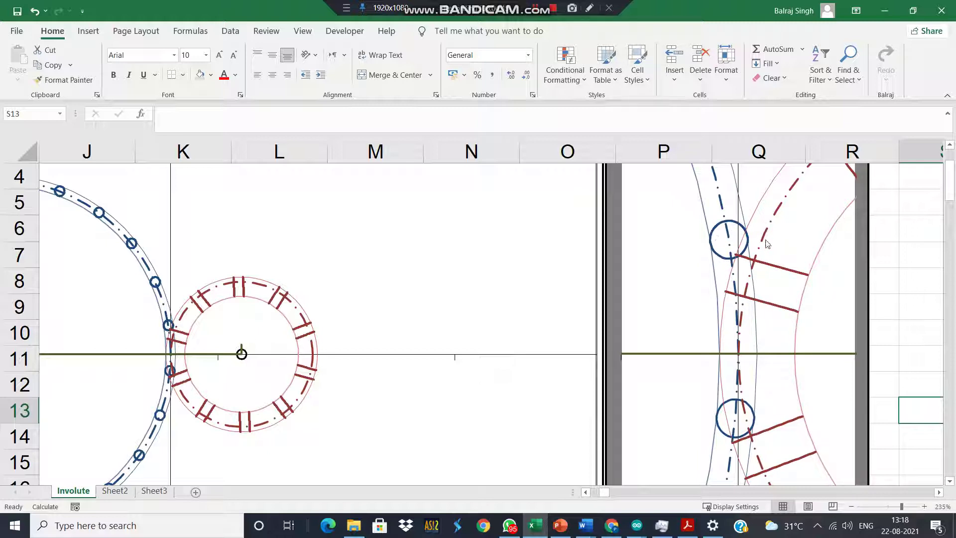
scroll(746, 255, "down", 1)
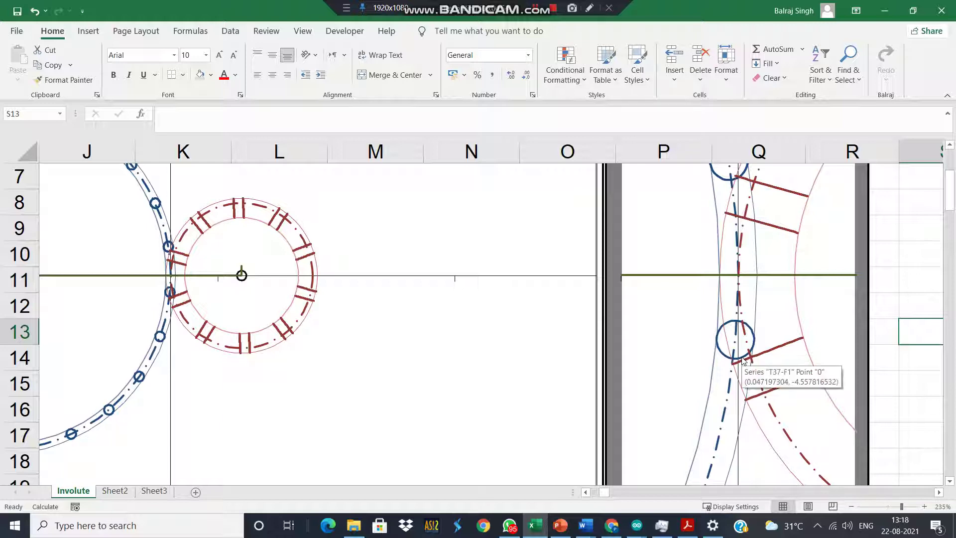
scroll(744, 361, "up", 1)
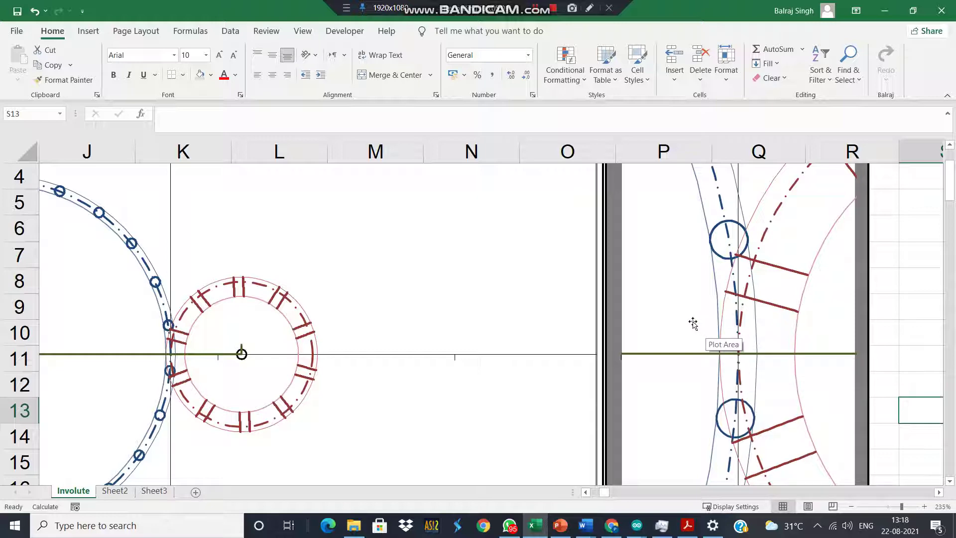
scroll(694, 323, "down", 1)
scroll(694, 323, "up", 1)
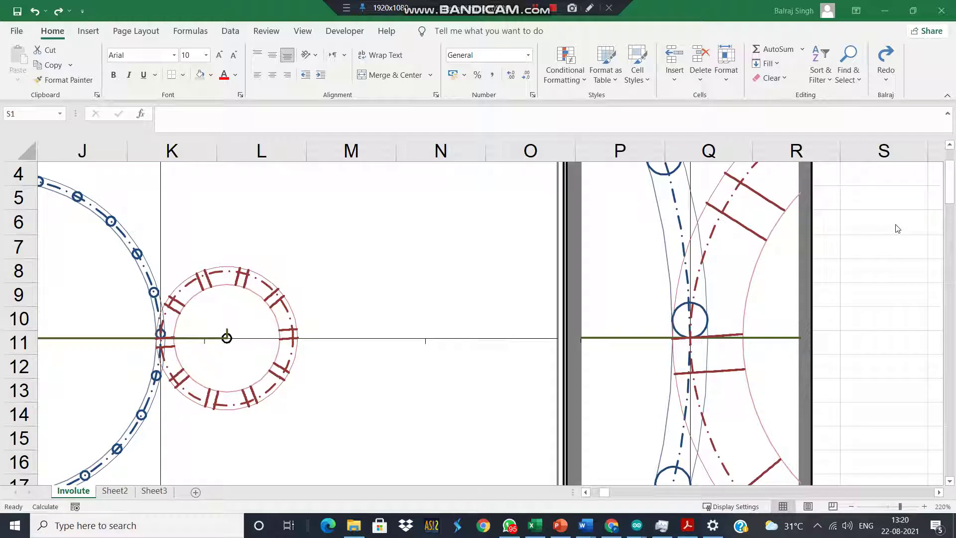
- Set the peg gear radius R2 in D2 to 14 mm
left_click(869, 203)
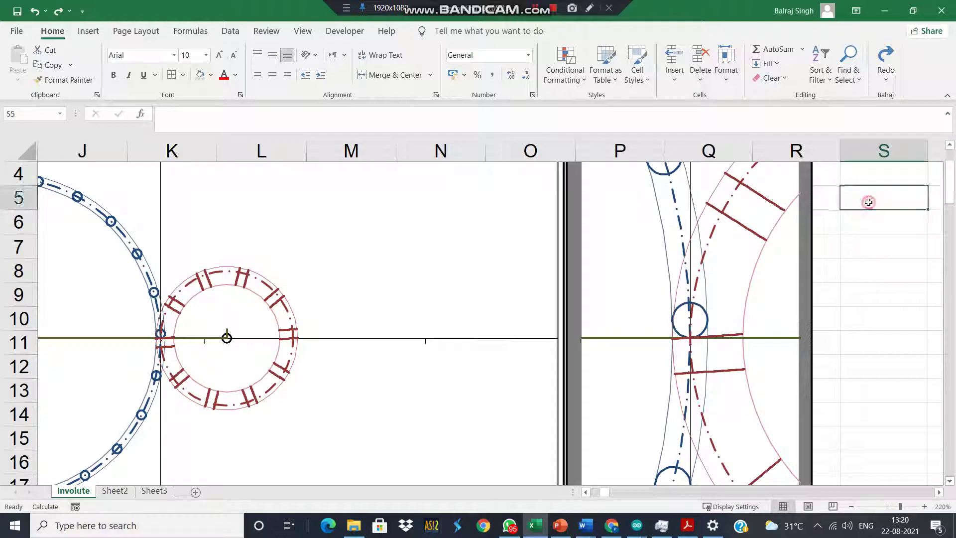
key("Home")
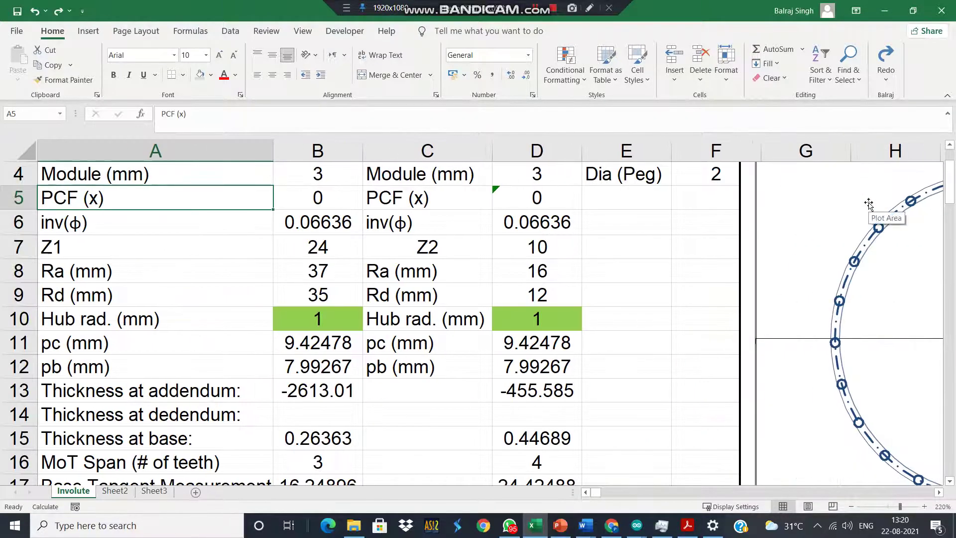
key("Right")
key("Right")
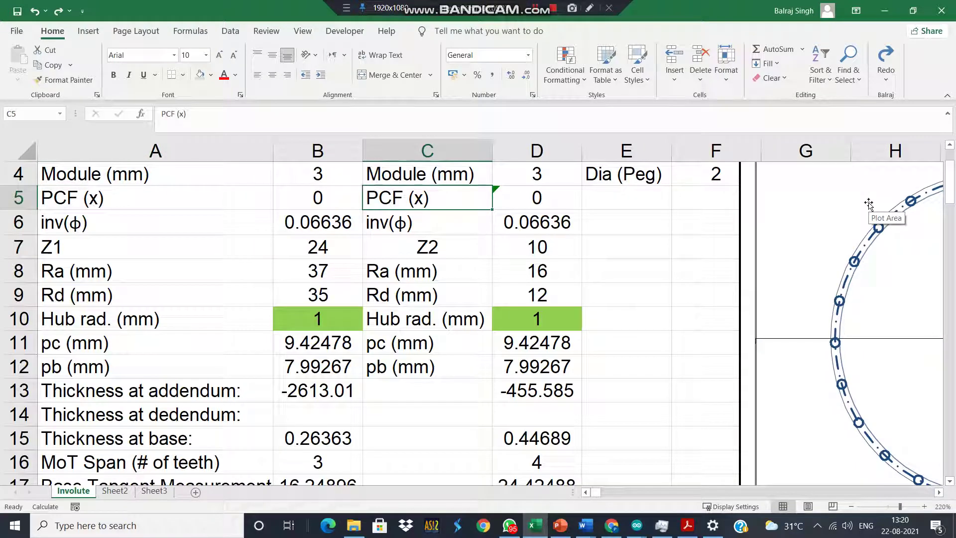
scroll(528, 247, "up", 1)
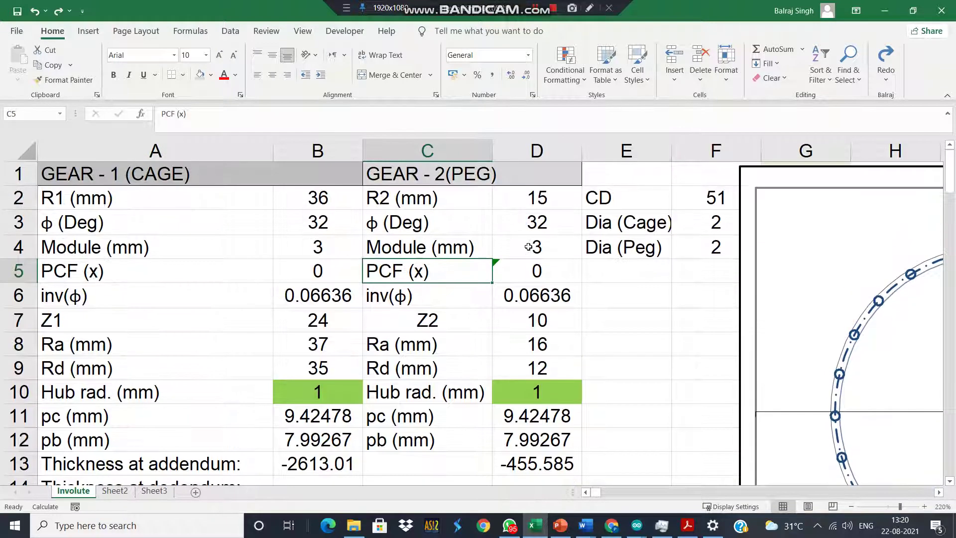
scroll(528, 246, "down", 1, "ctrl")
scroll(528, 246, "down", 3, "ctrl")
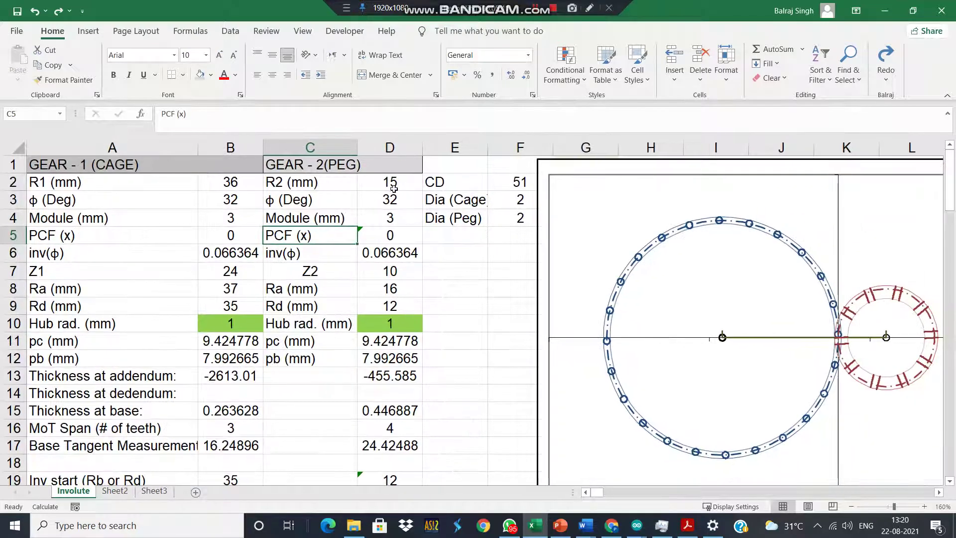
left_click(382, 180)
type("14")
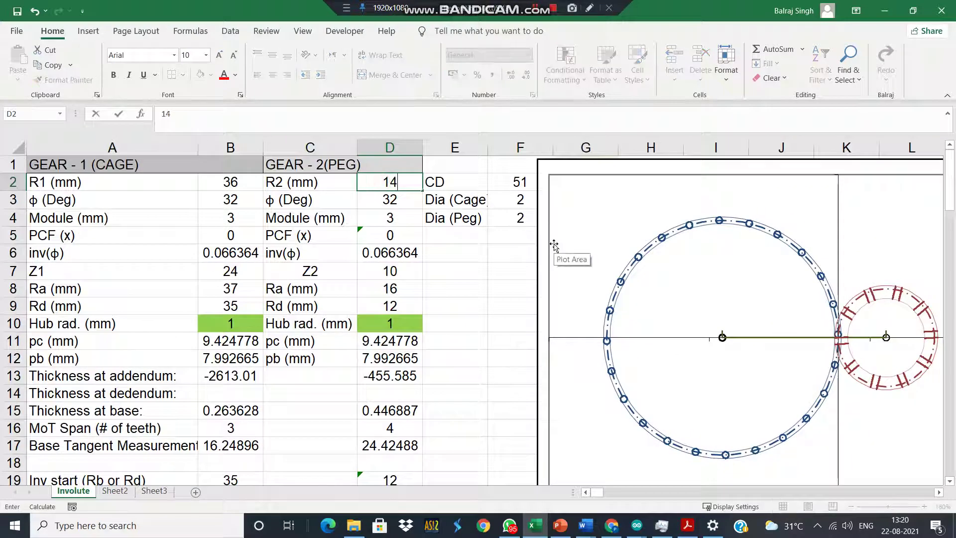
key("Return")
- Change the module in B4 to 2 and view the redrawn meshing chart with 36 and 14 teeth
key("Down")
key("Down")
key("Down")
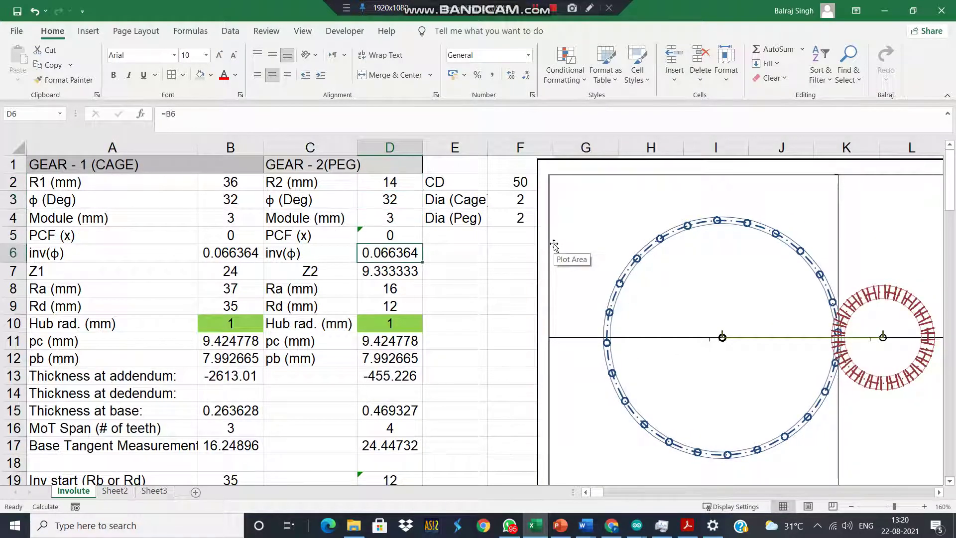
key("Left")
key("Left")
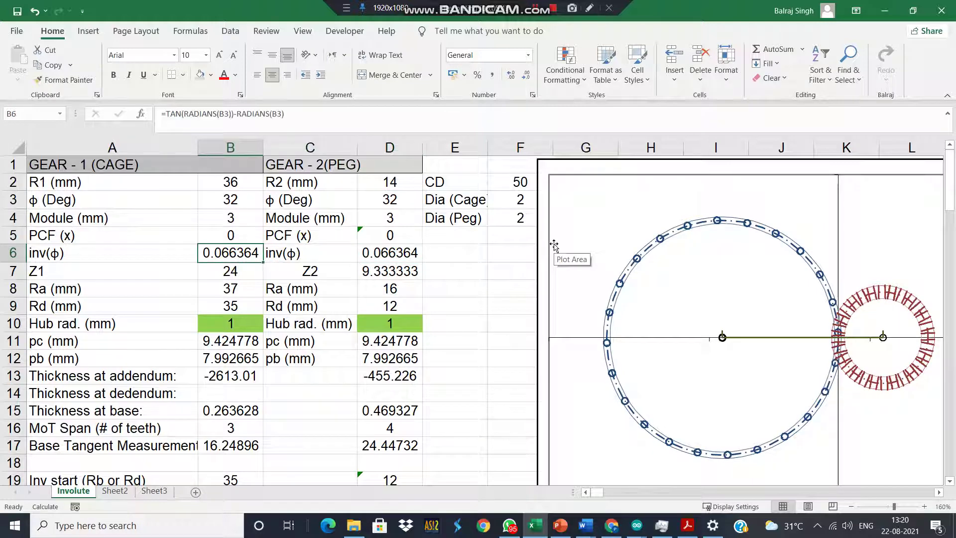
key("Up")
key("Up")
key("Up")
key("Down")
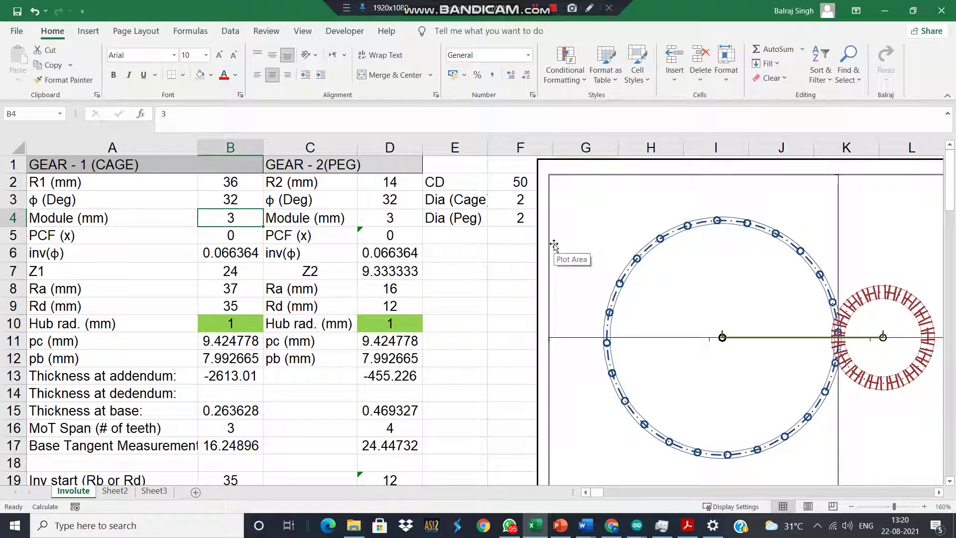
type("2")
key("Return")
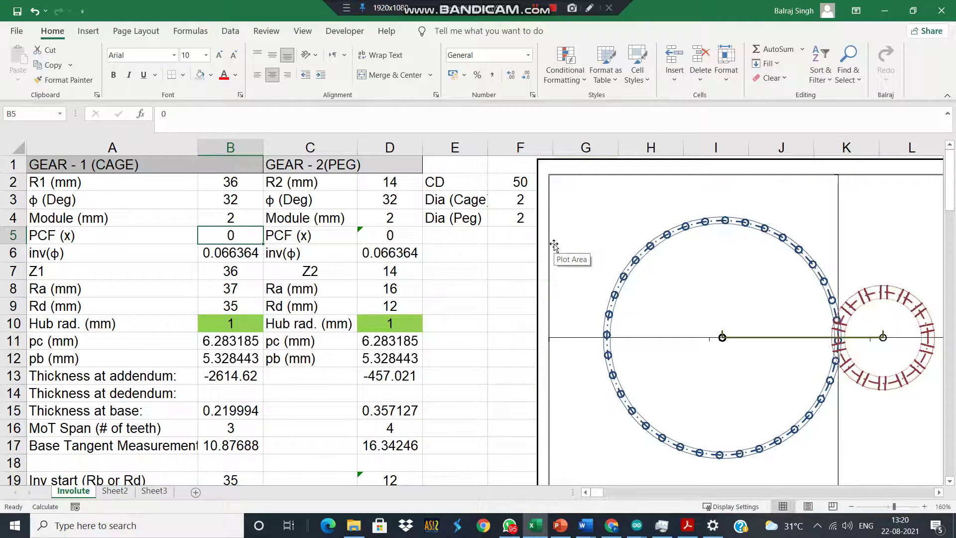
key("Right")
key("Right")
key("Right")
key("Right")
key("Right")
key("Right")
key("Right")
key("Right")
key("Right")
key("Right")
key("Right")
key("Right")
key("Right")
key("Right")
key("Right")
key("Right")
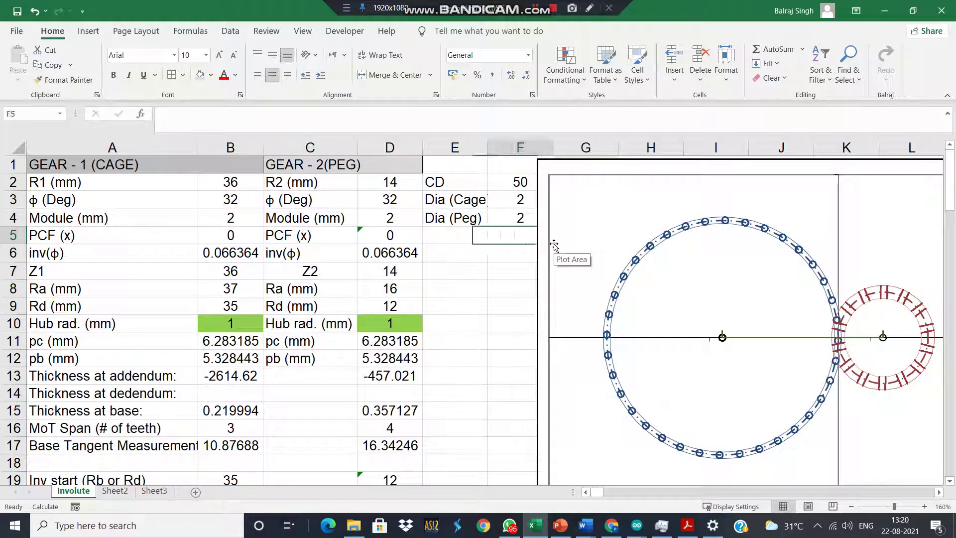
key("Right")
key("Right")
key("Right")
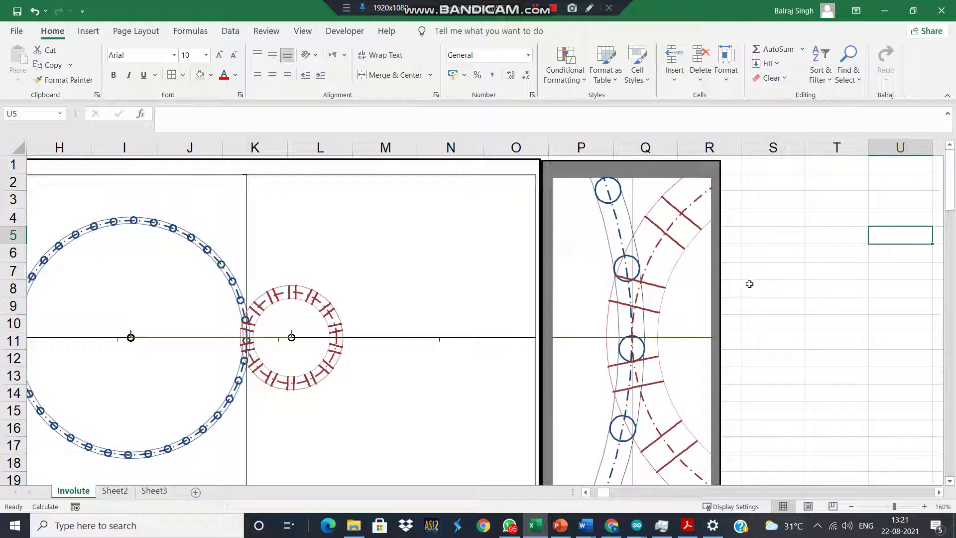
scroll(750, 284, "up", 2, "ctrl")
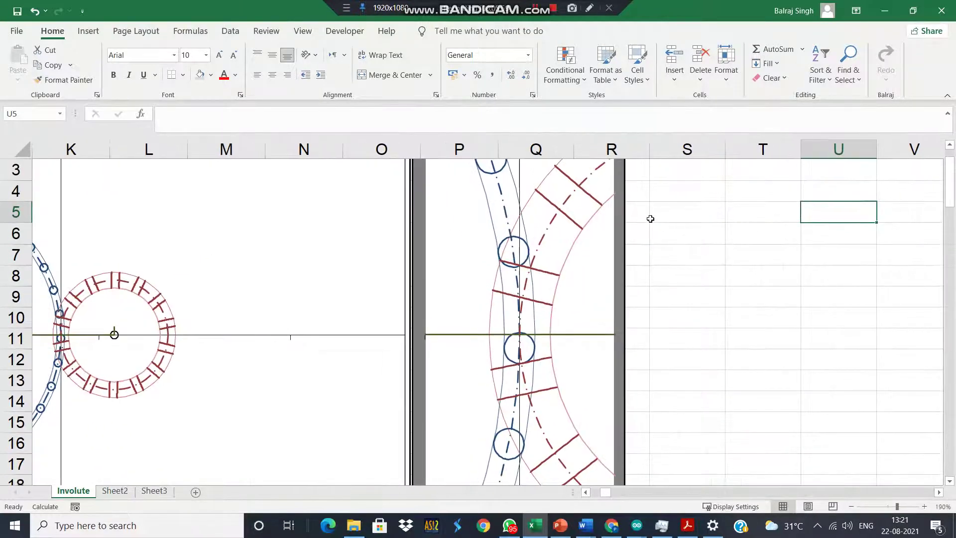
left_click(655, 174)
scroll(648, 249, "up", 1, "ctrl")
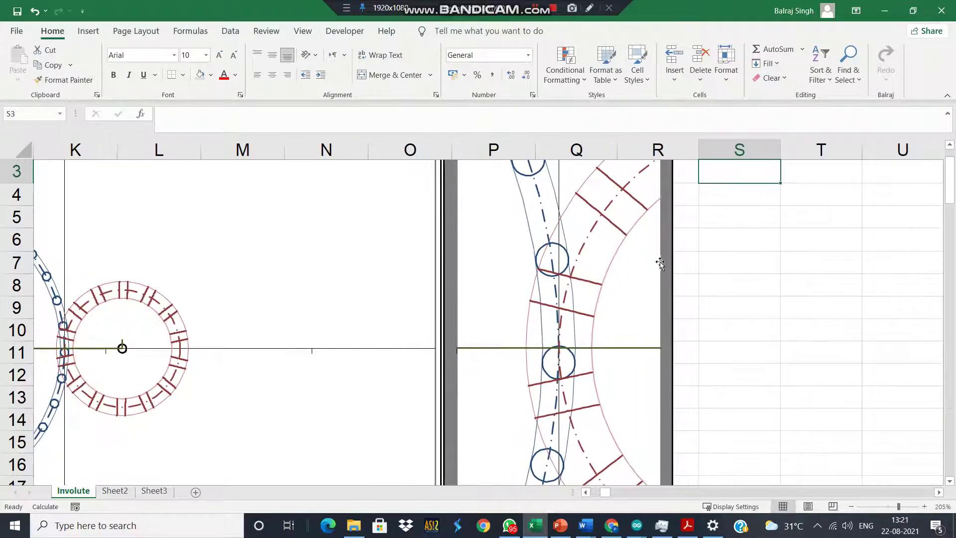
scroll(658, 267, "down", 1)
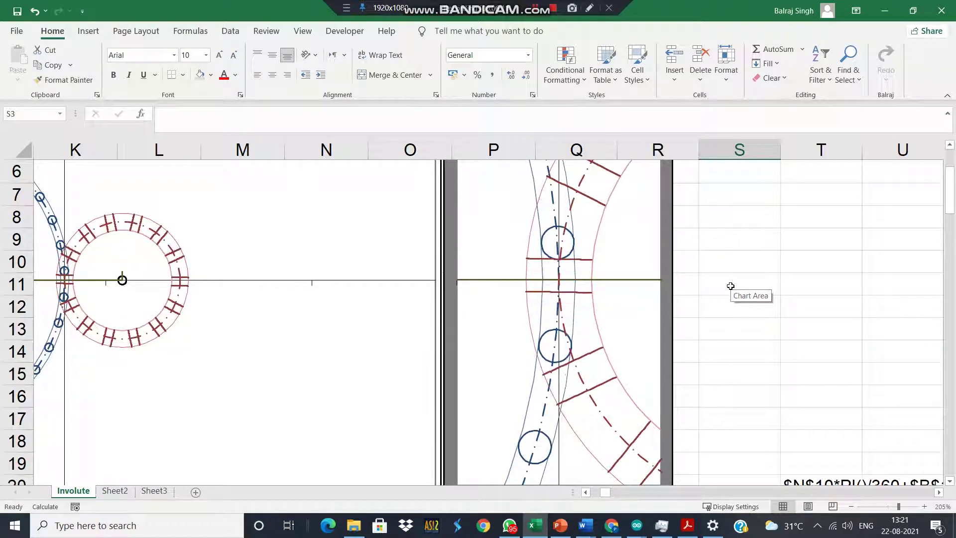
scroll(888, 239, "up", 1)
scroll(889, 240, "up", 1)
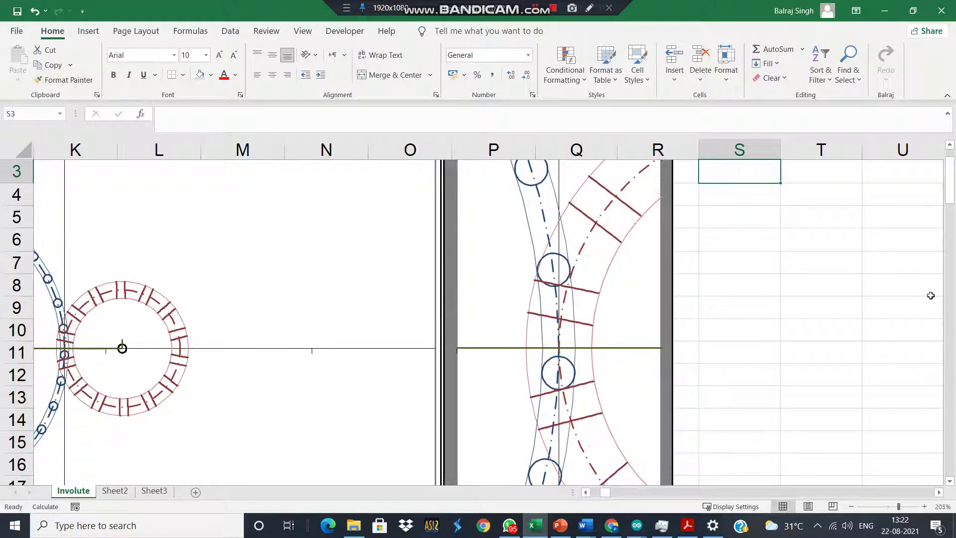
- Return to the GEAR - 1 (CAGE) table at column A and zoom out to 130%
left_click(597, 494)
left_click(597, 494)
left_click(155, 240)
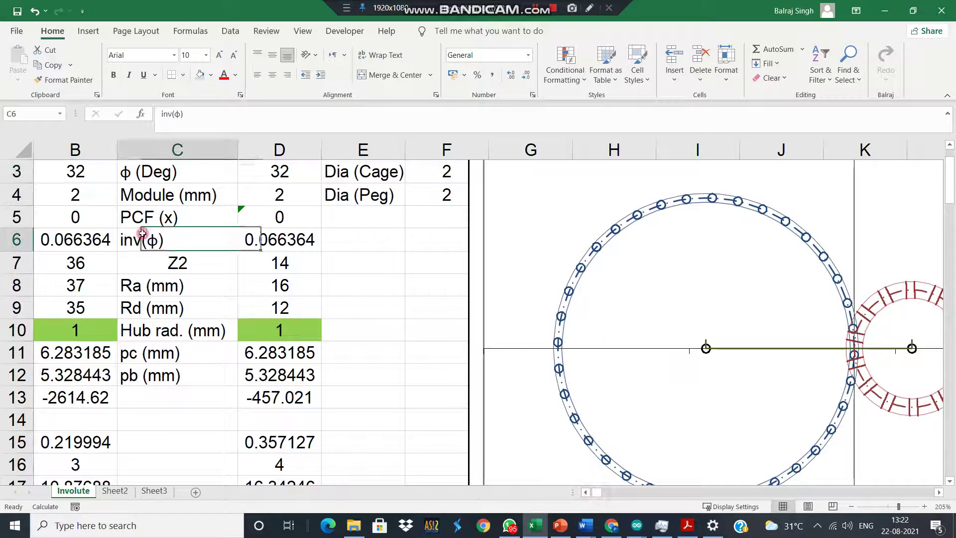
scroll(58, 192, "up", 1)
left_click(57, 193)
left_click(57, 178)
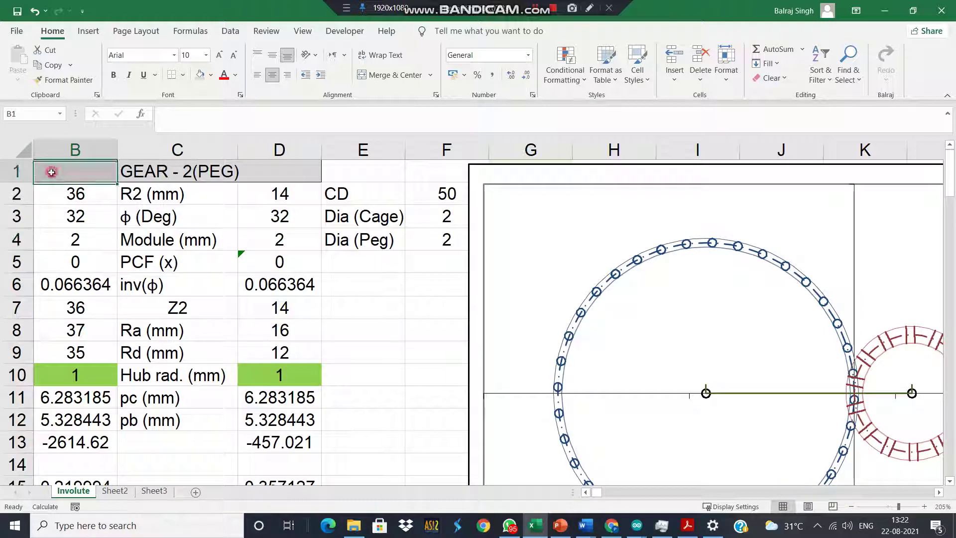
key("Left")
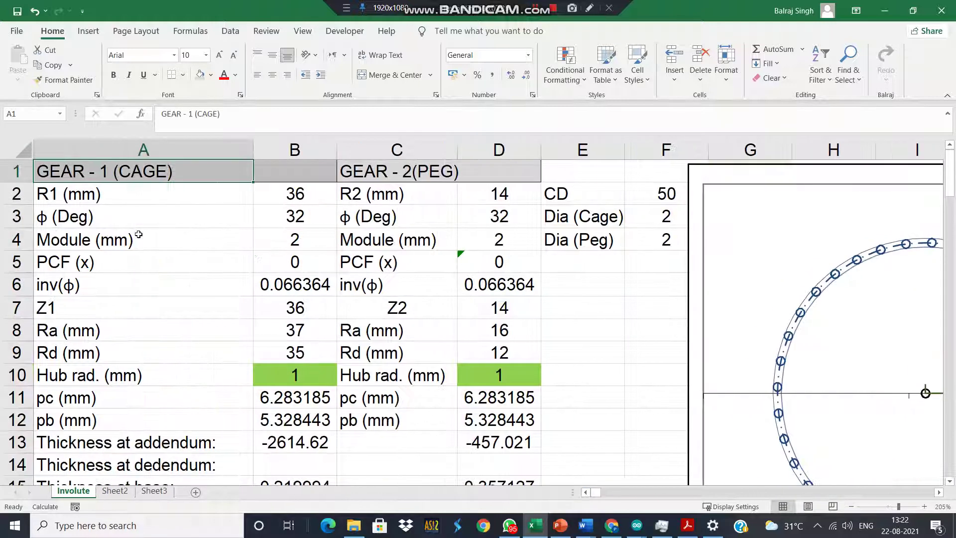
scroll(75, 196, "down", 2)
scroll(75, 196, "up", 2)
left_click(90, 201)
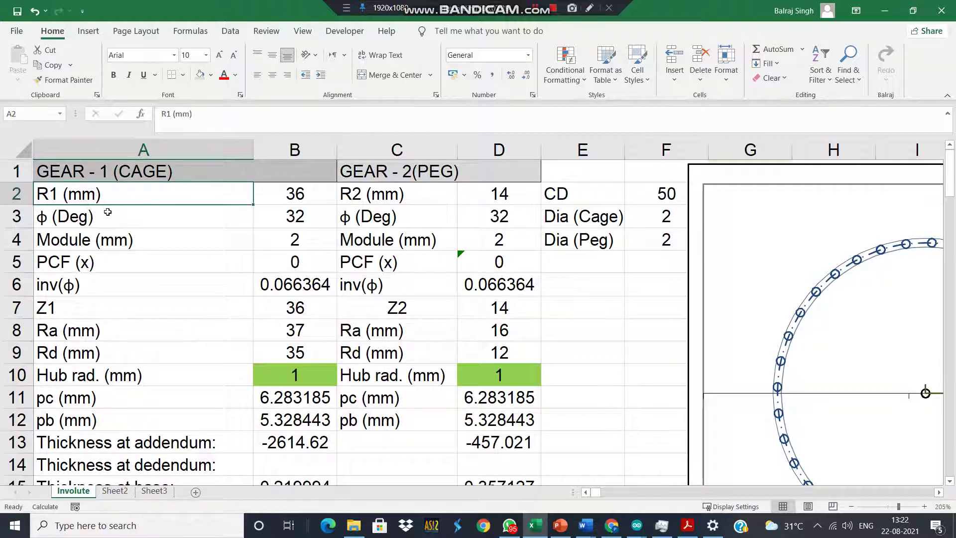
scroll(108, 212, "down", 5)
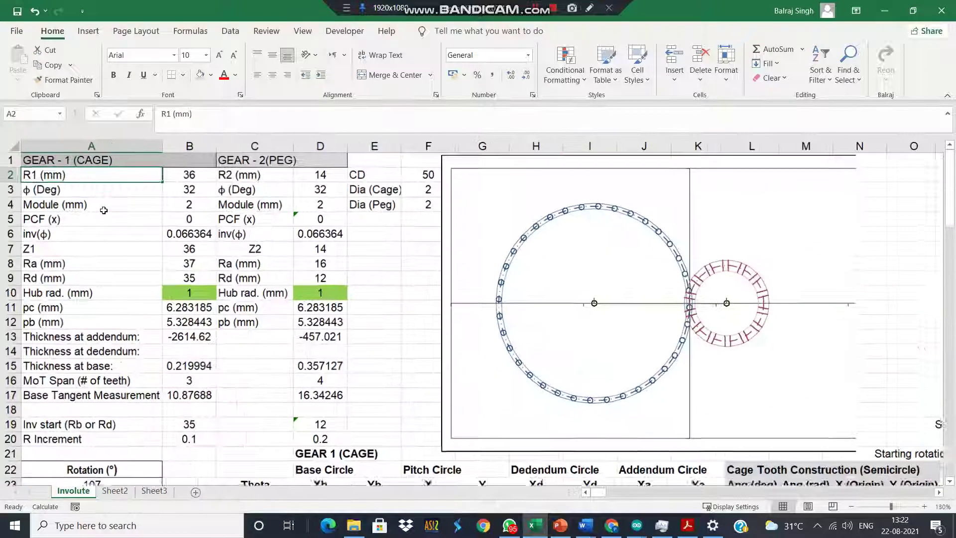